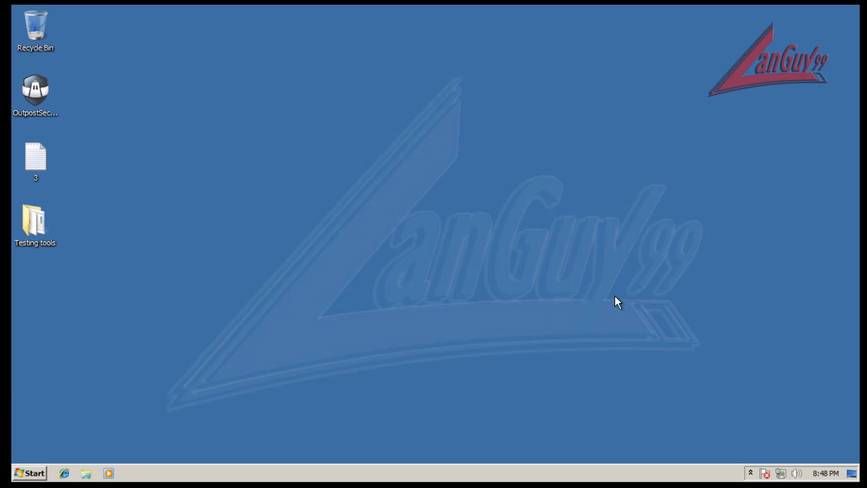
# Launch the desktop Outpost install shortcut, which opens free.agnitum.com in Chrome
pyautogui.click(751, 473)
pyautogui.click(751, 473)
pyautogui.doubleClick(46, 96)
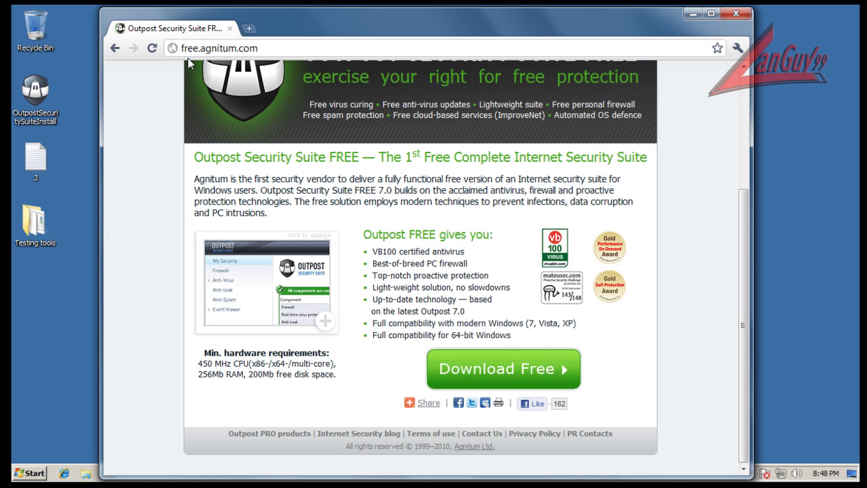
# Read the Outpost Security Suite Free introduction and feature list, scrolling toward the download offer
pyautogui.moveTo(288, 51); pyautogui.dragTo(164, 54)
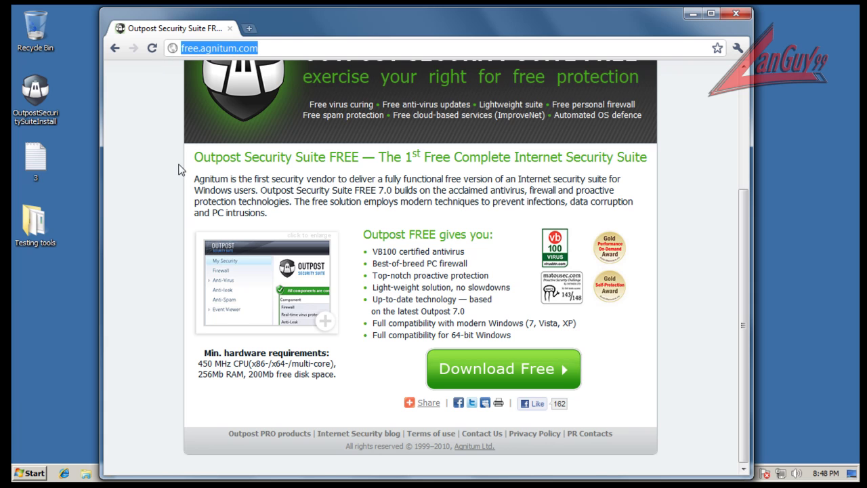
pyautogui.click(136, 188)
pyautogui.scroll(3, 166, 191)
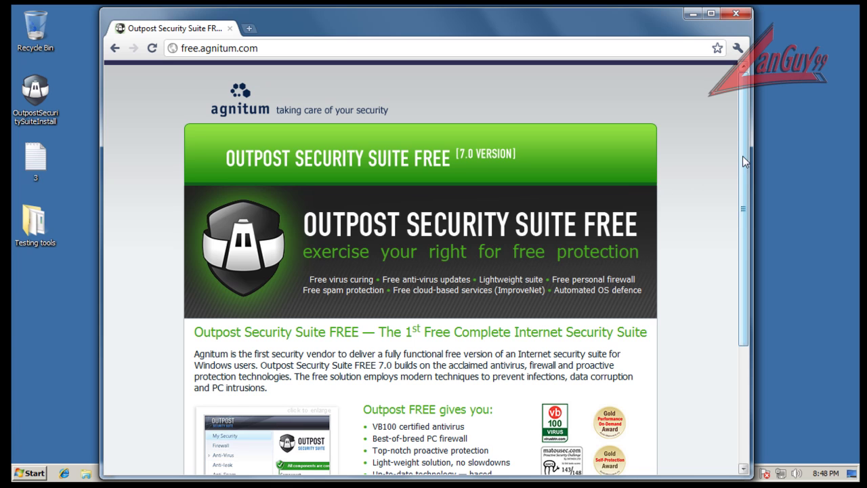
pyautogui.moveTo(743, 156); pyautogui.dragTo(746, 190)
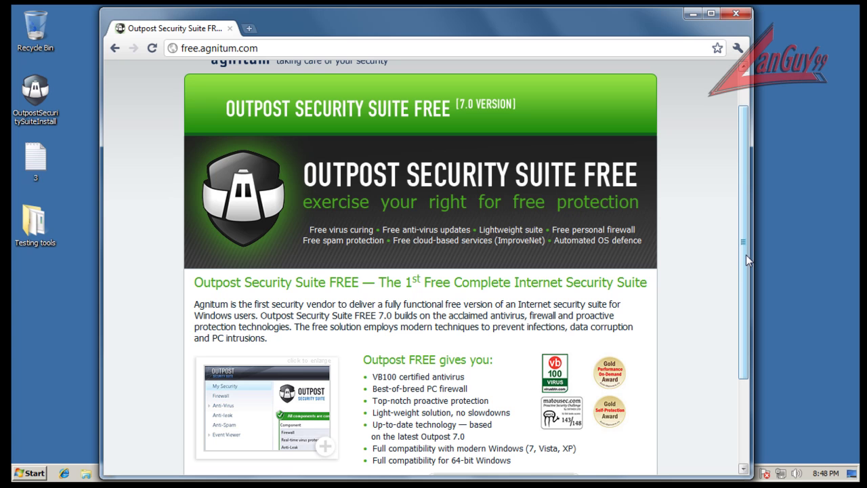
pyautogui.moveTo(746, 255); pyautogui.dragTo(748, 291)
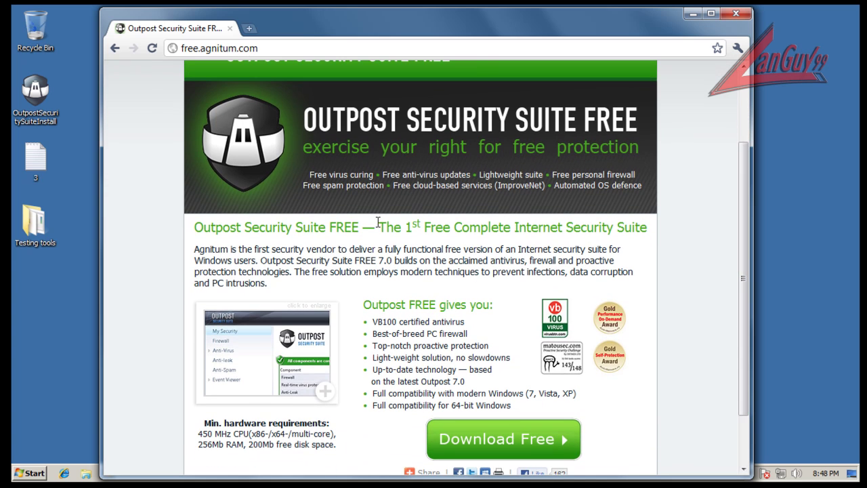
pyautogui.moveTo(372, 223); pyautogui.dragTo(666, 230)
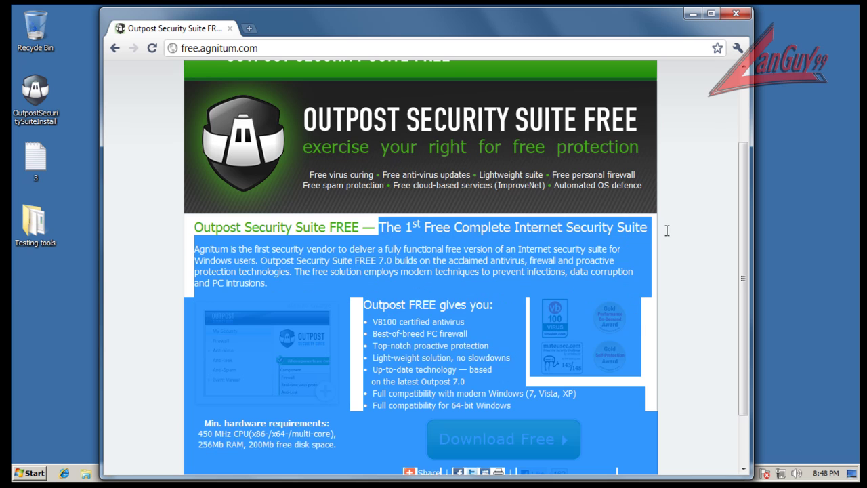
pyautogui.click(665, 229)
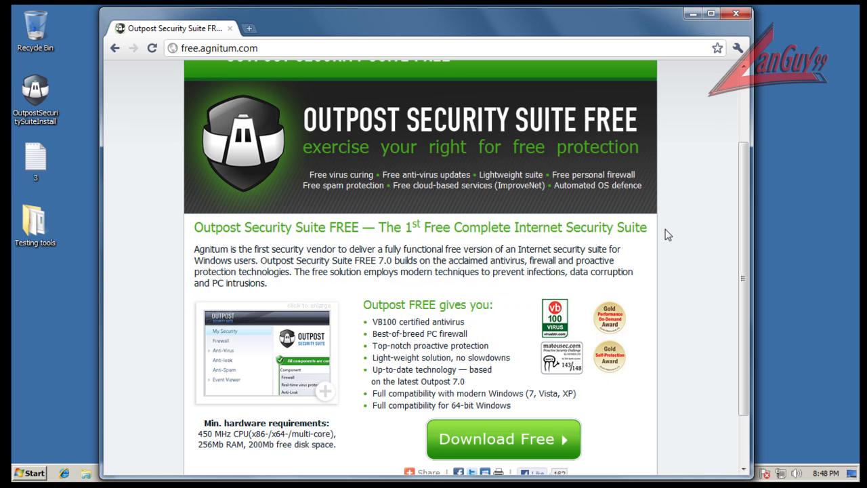
pyautogui.scroll(-2, 682, 272)
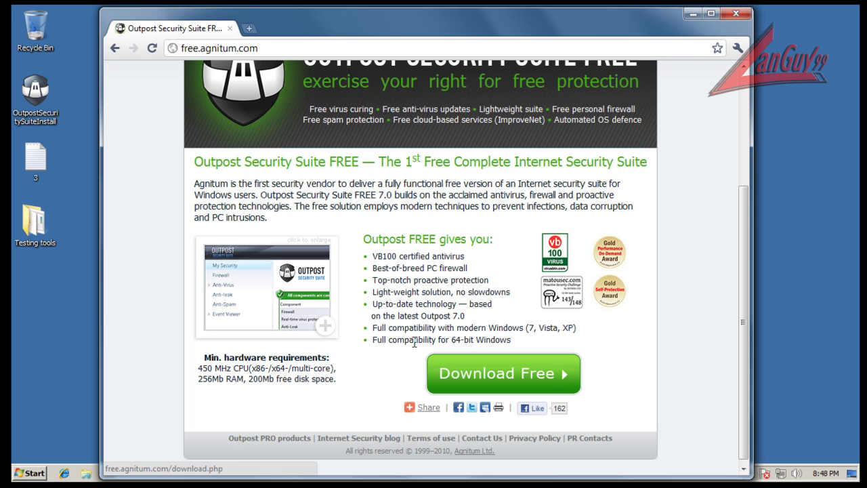
# Go to the free download page and review the FREE vs PRO table, highlighting 'daily updates' and 'languages'
pyautogui.click(492, 368)
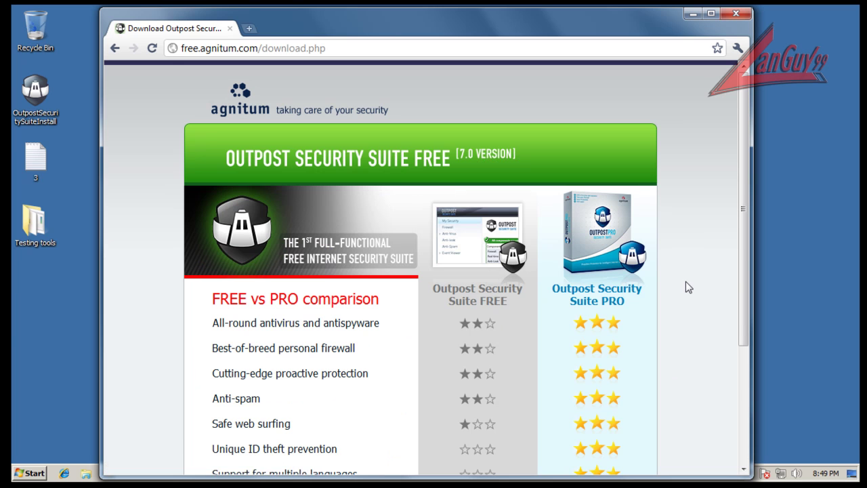
pyautogui.scroll(-3, 686, 281)
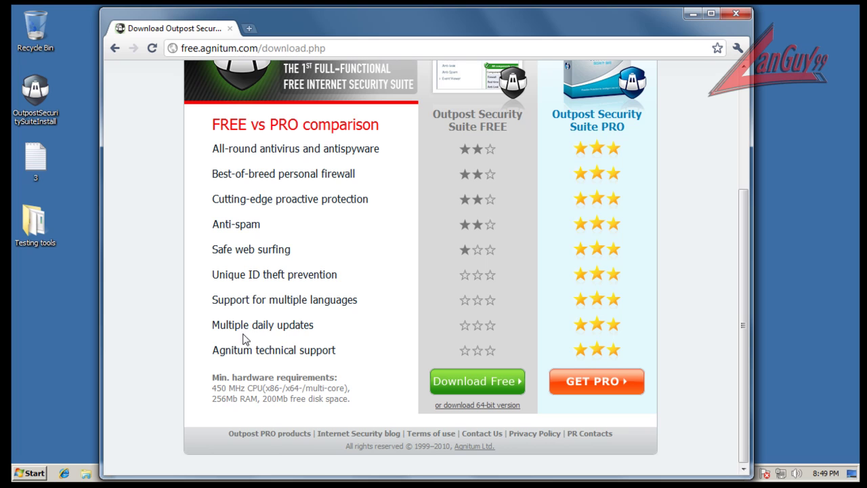
pyautogui.moveTo(251, 327); pyautogui.dragTo(361, 324)
pyautogui.click(350, 329)
pyautogui.moveTo(366, 301); pyautogui.dragTo(307, 300)
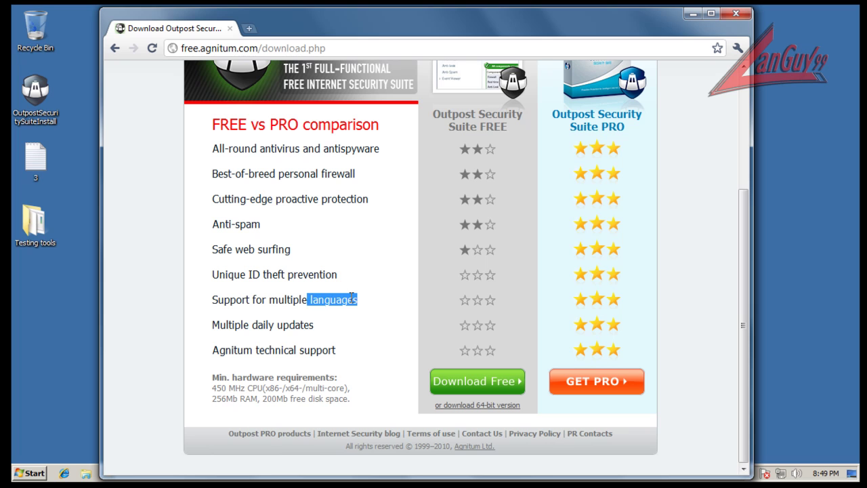
pyautogui.click(351, 298)
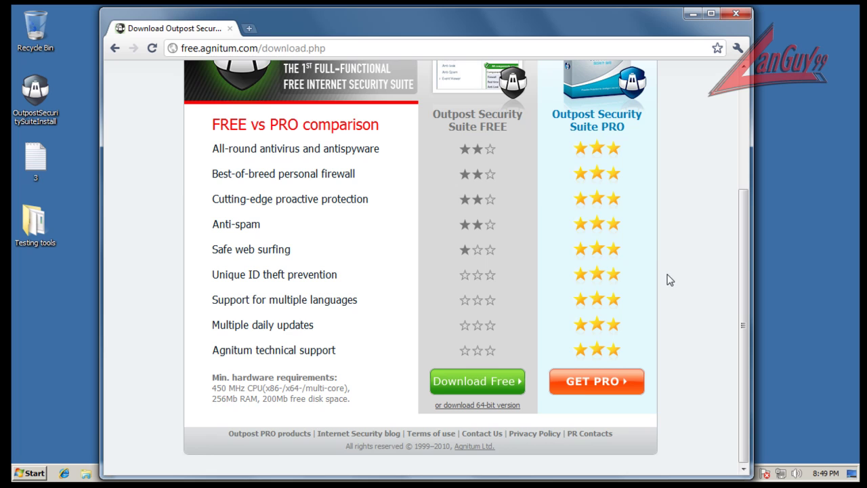
pyautogui.scroll(2, 668, 281)
pyautogui.scroll(-2, 649, 249)
pyautogui.scroll(1, 649, 249)
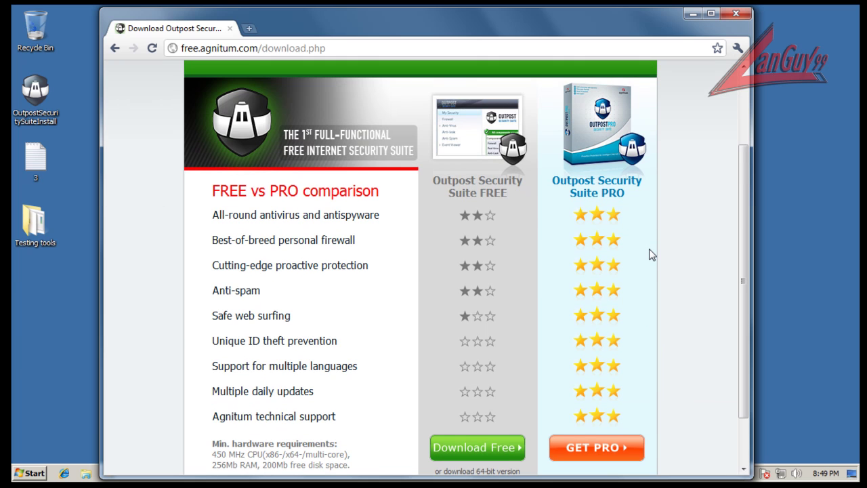
# Close Chrome and open Outpost's main window from the hidden tray icons
pyautogui.click(745, 18)
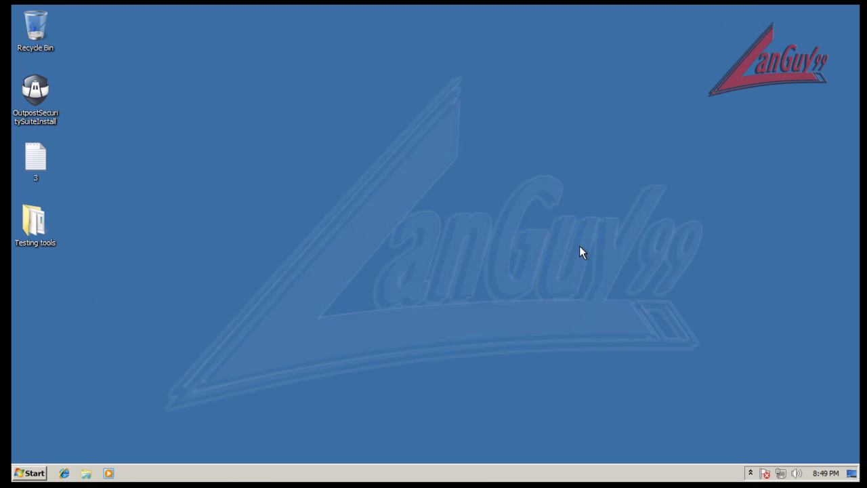
pyautogui.click(750, 473)
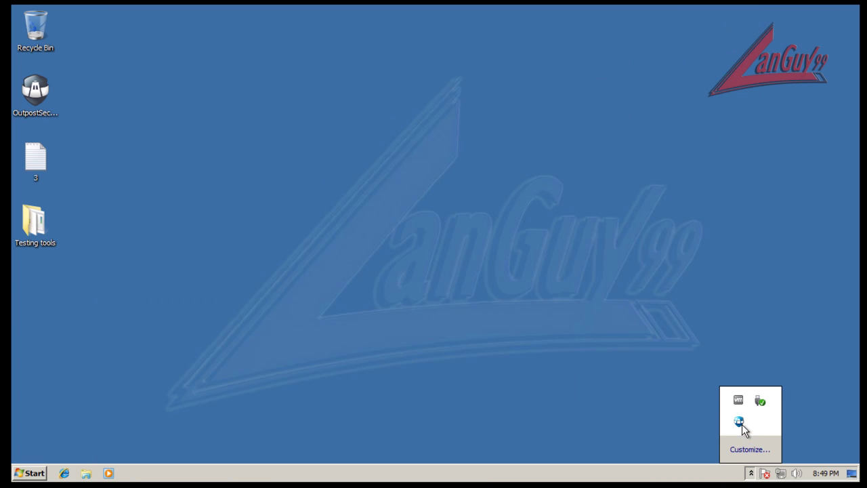
pyautogui.doubleClick(740, 423)
# Check for Outpost updates and dismiss the free-version update restriction notice
pyautogui.moveTo(476, 44); pyautogui.dragTo(460, 42)
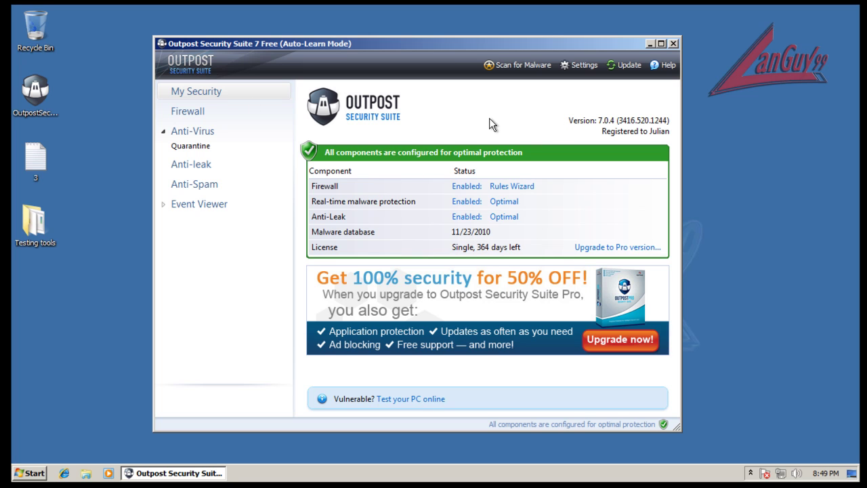
pyautogui.click(632, 66)
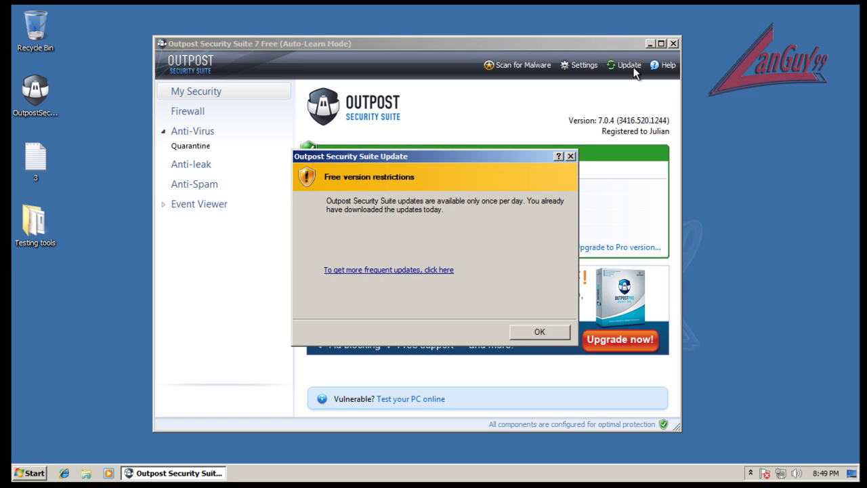
pyautogui.click(532, 330)
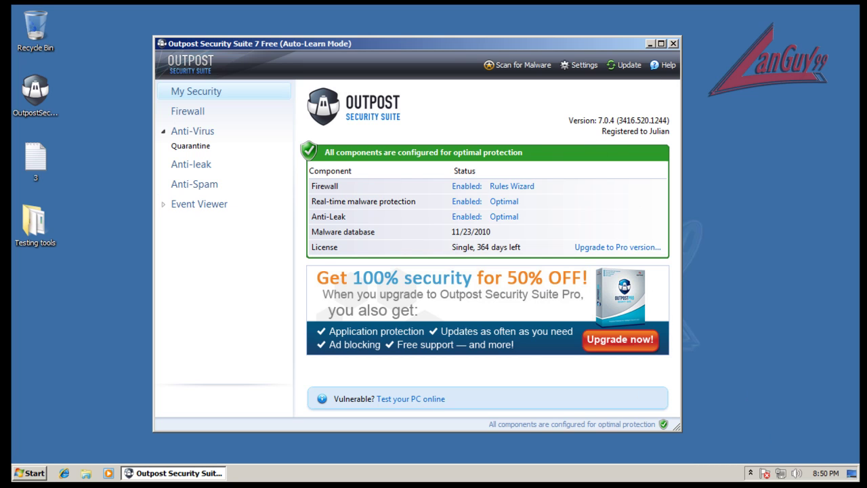
# Leave Auto-Learn Mode from the Outpost tray icon menu and shift the window slightly right
pyautogui.click(752, 474)
pyautogui.rightClick(739, 421)
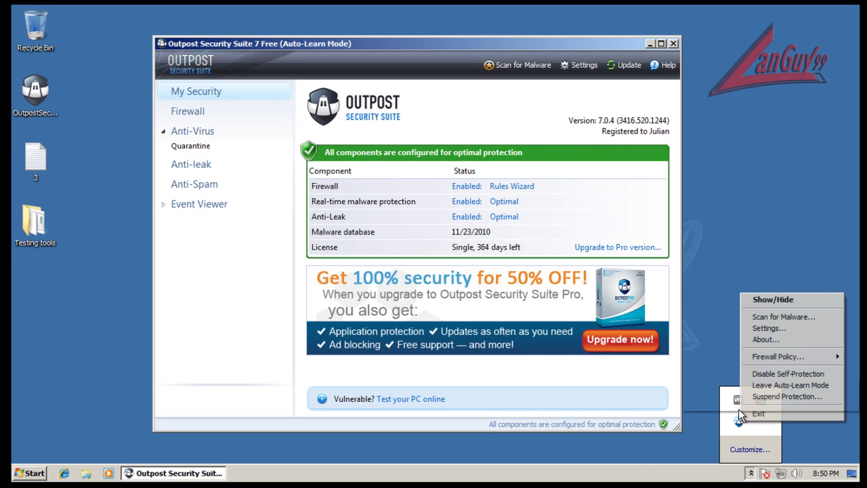
pyautogui.click(769, 385)
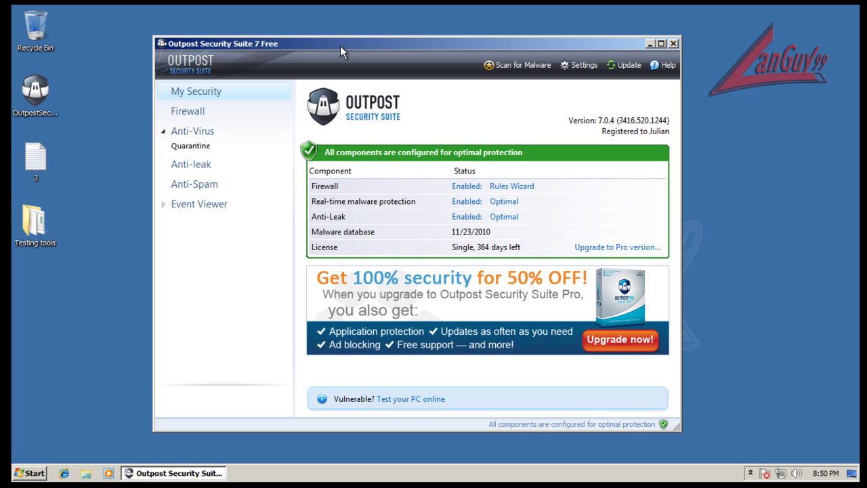
pyautogui.moveTo(340, 45); pyautogui.dragTo(361, 39)
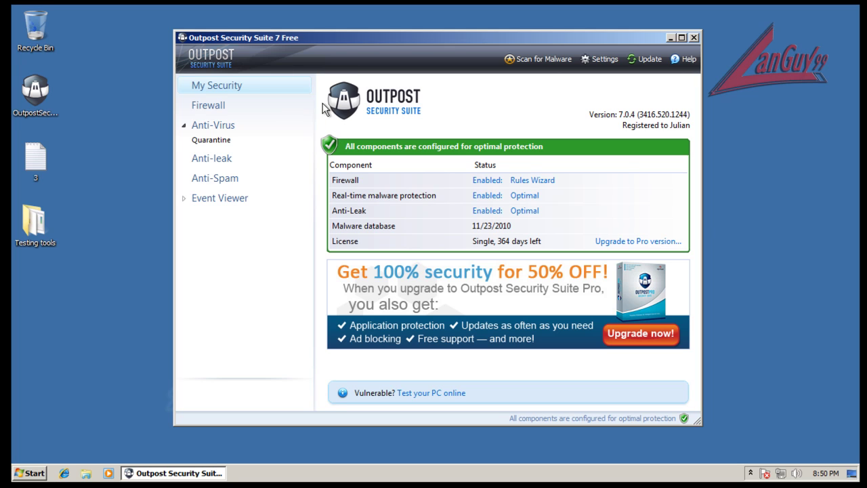
pyautogui.click(215, 106)
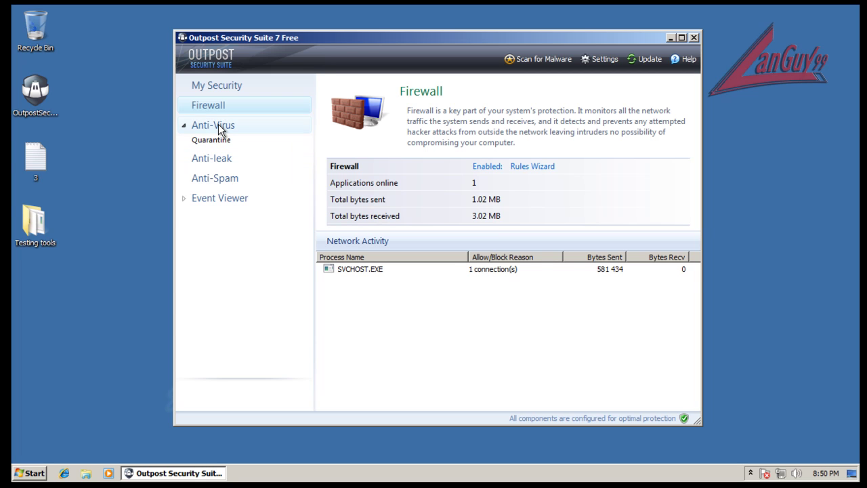
pyautogui.click(218, 124)
pyautogui.click(206, 161)
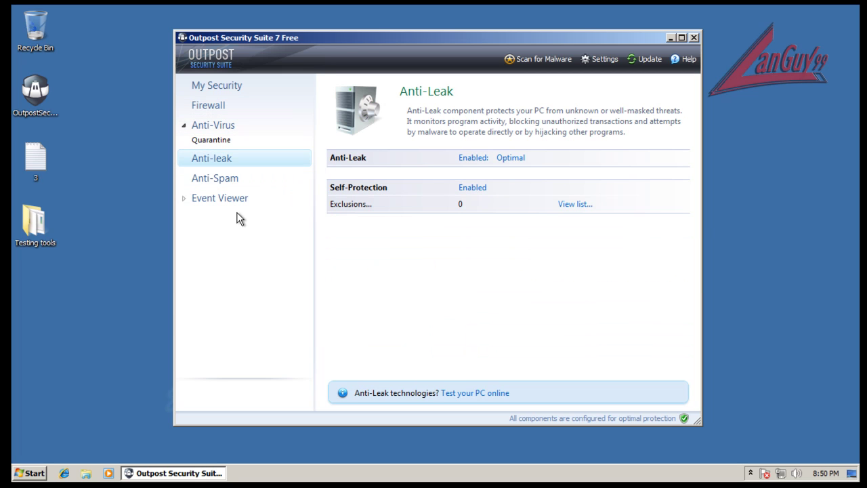
pyautogui.click(229, 179)
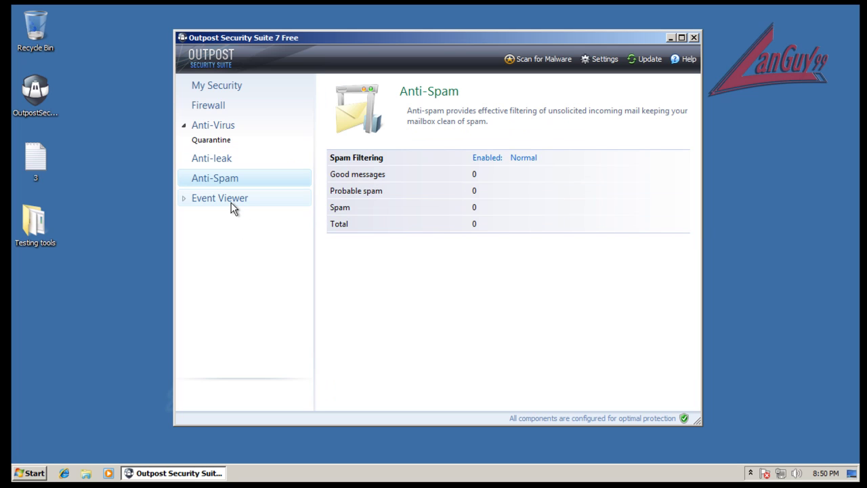
pyautogui.click(231, 202)
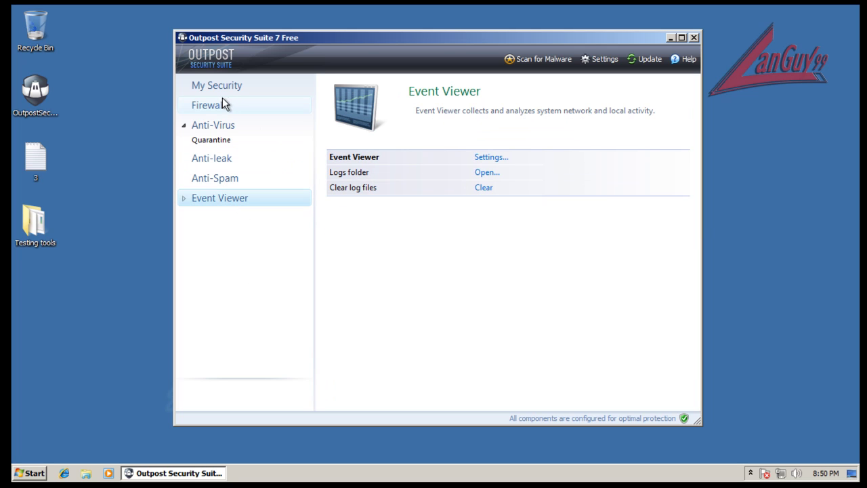
pyautogui.click(223, 79)
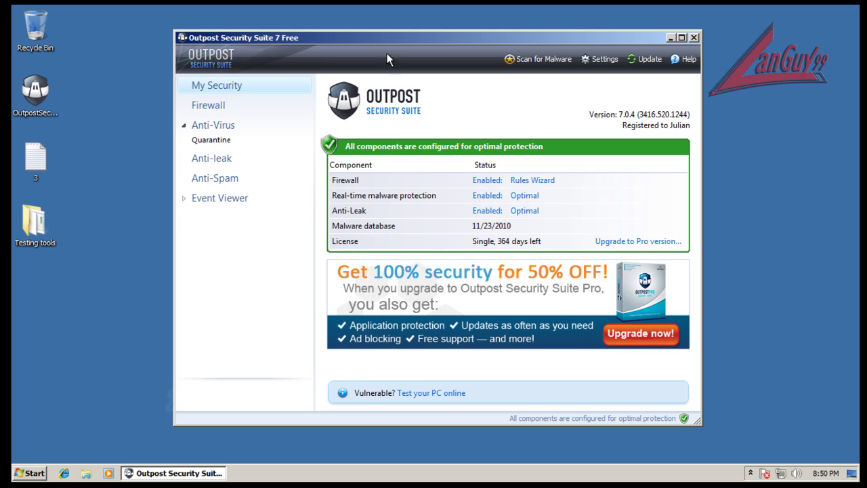
# Close Outpost, launch Internet Explorer and move its window to the upper right
pyautogui.click(695, 37)
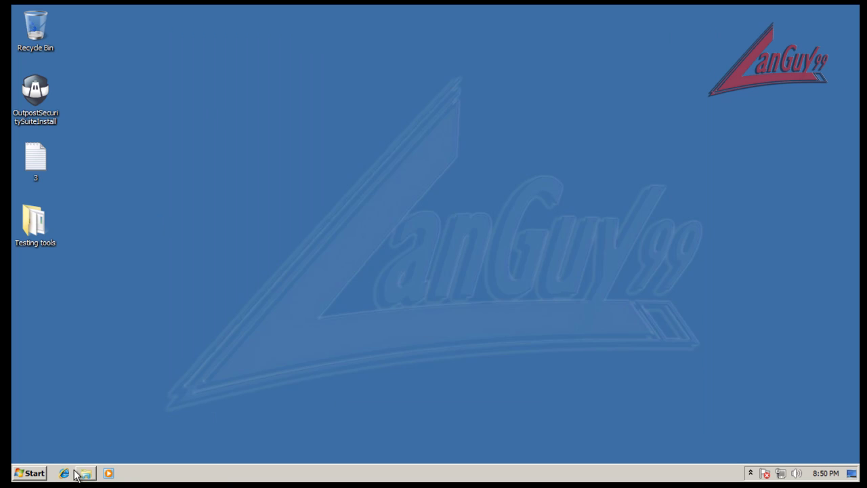
pyautogui.click(76, 472)
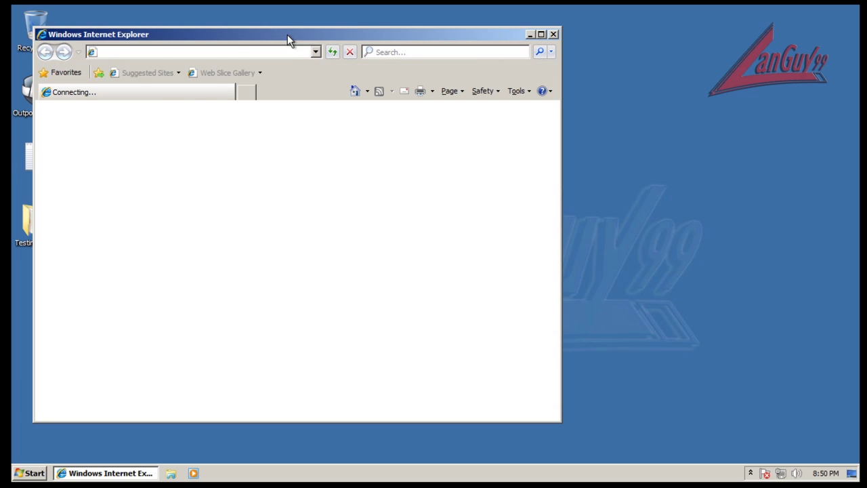
pyautogui.moveTo(287, 34); pyautogui.dragTo(577, 19)
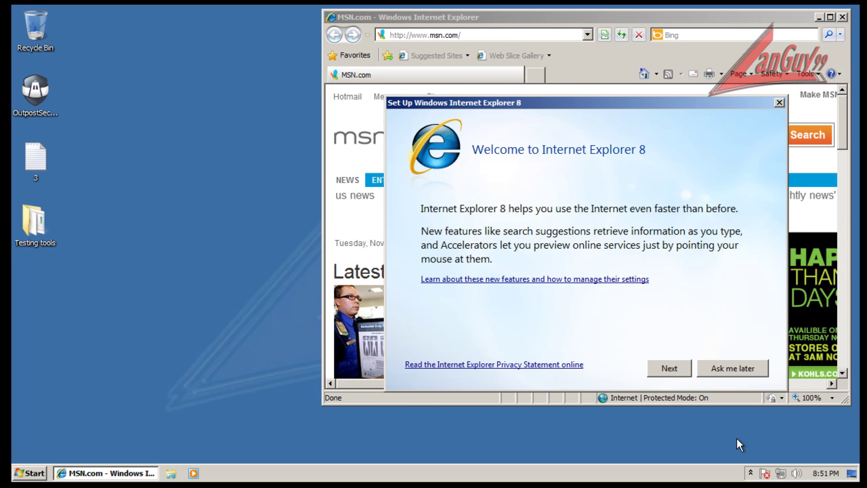
# Dismiss the IE8 welcome dialog and open Task Manager's Processes list
pyautogui.click(731, 368)
pyautogui.rightClick(477, 475)
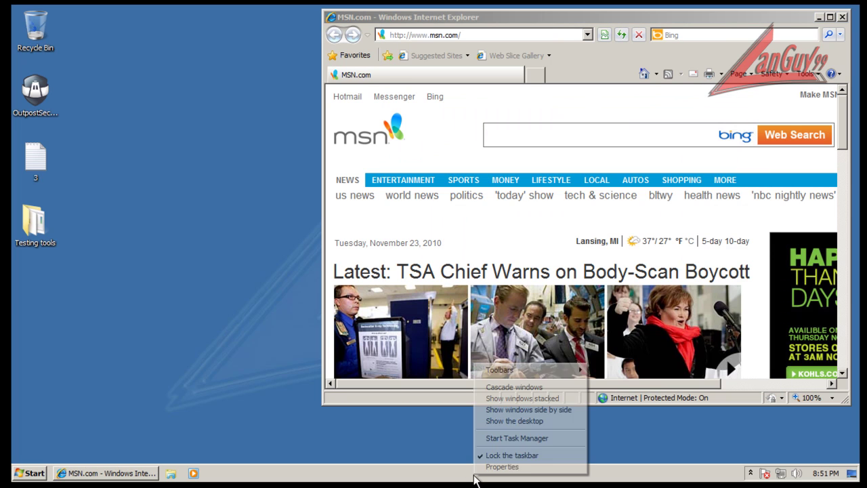
pyautogui.click(507, 439)
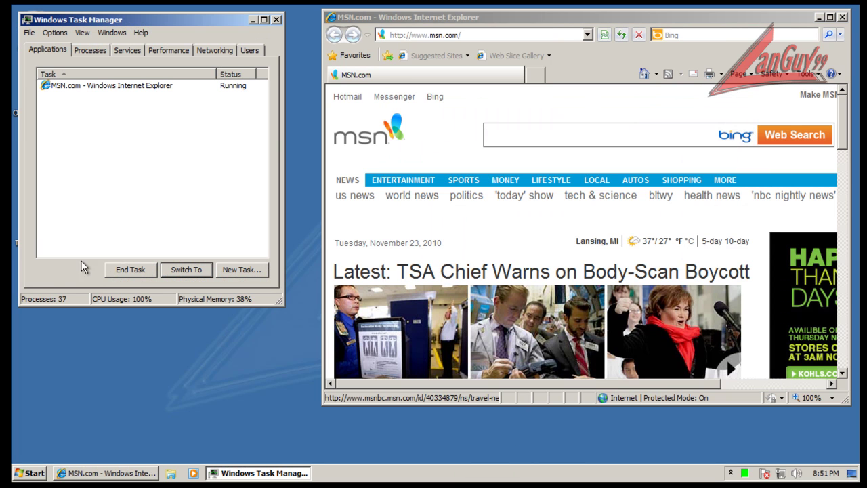
pyautogui.click(97, 53)
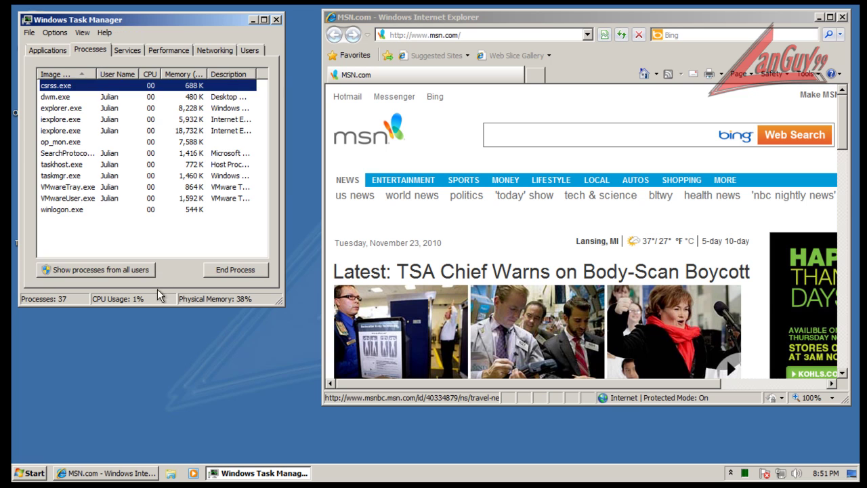
# Show processes from all users, enlarge the window, sort by Description and widen the memory column
pyautogui.click(143, 271)
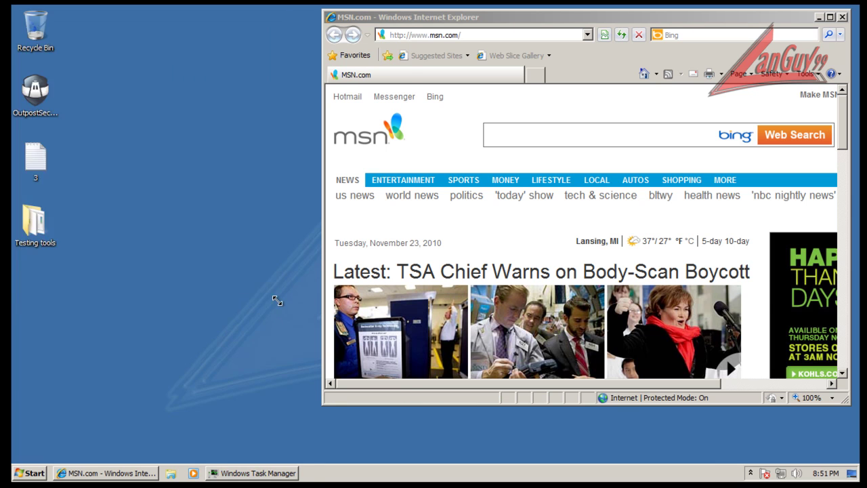
pyautogui.moveTo(281, 304); pyautogui.dragTo(410, 388)
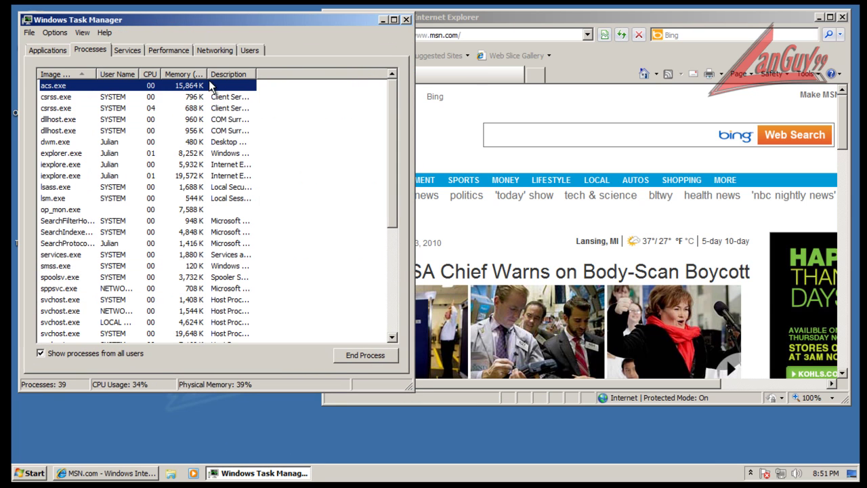
pyautogui.click(229, 73)
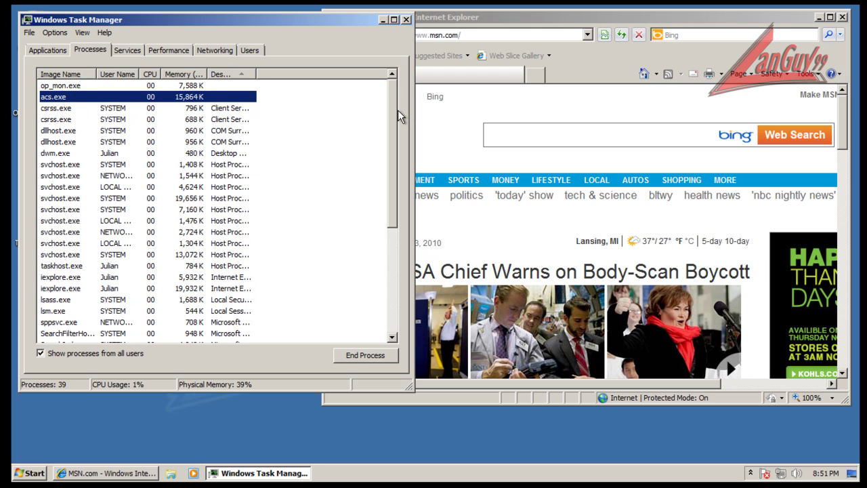
pyautogui.moveTo(208, 74); pyautogui.dragTo(410, 76)
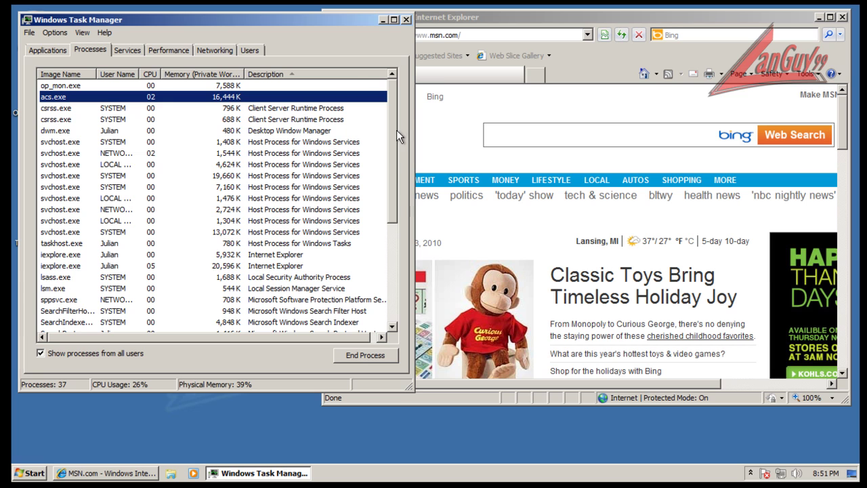
pyautogui.moveTo(389, 133); pyautogui.dragTo(382, 78)
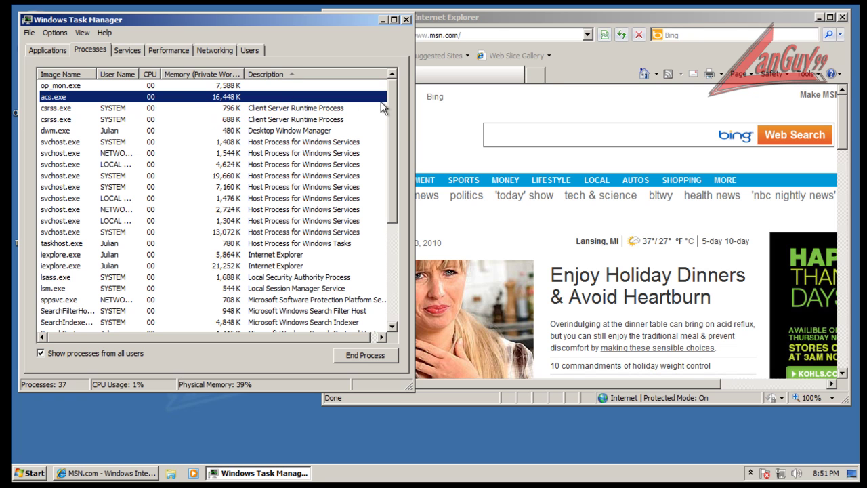
# Close Task Manager, then open and close text file 3
pyautogui.click(407, 20)
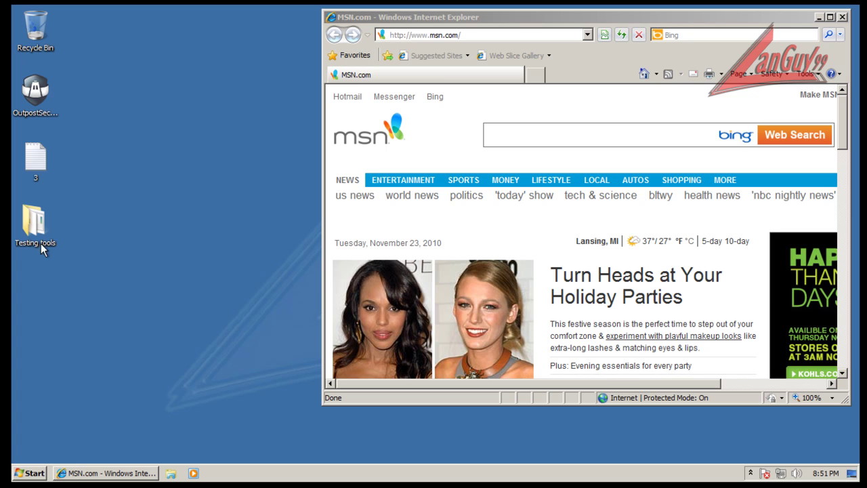
pyautogui.doubleClick(34, 158)
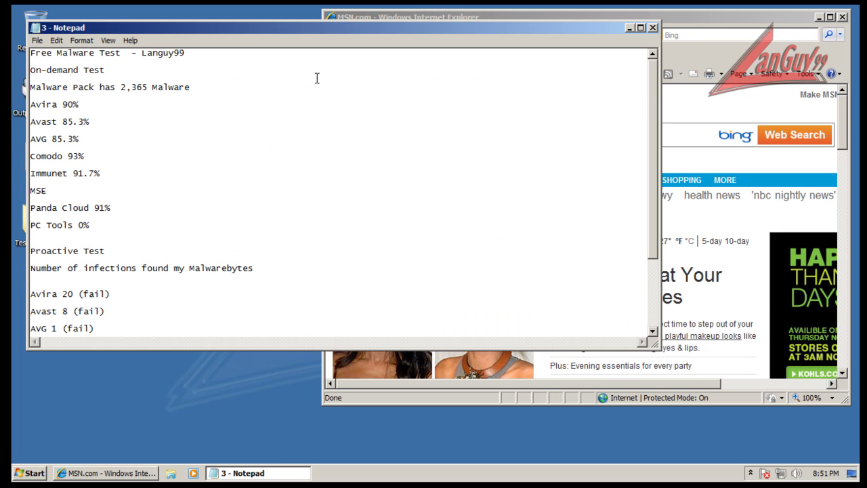
pyautogui.click(654, 28)
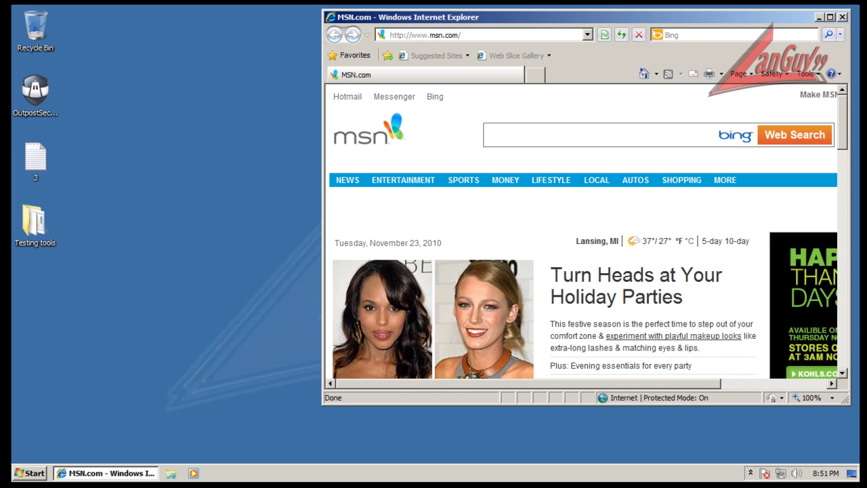
pyautogui.click(35, 157)
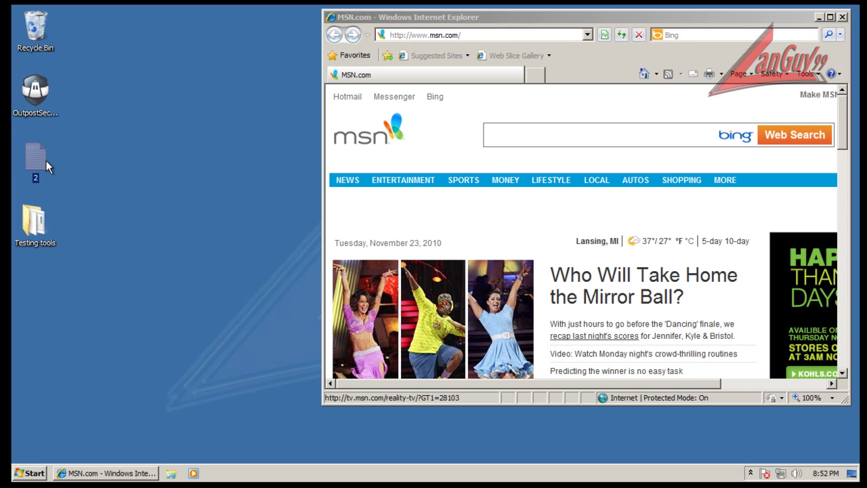
pyautogui.doubleClick(46, 161)
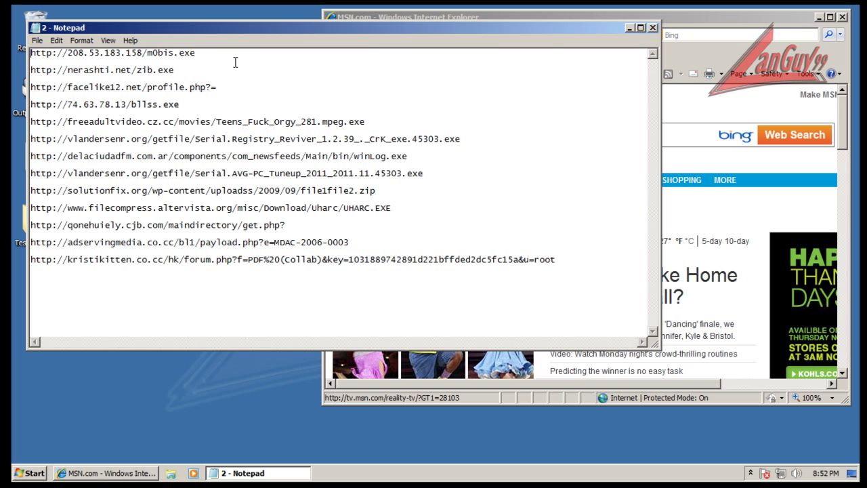
pyautogui.moveTo(235, 62); pyautogui.dragTo(19, 25)
pyautogui.hotkey('ctrl', 'c')
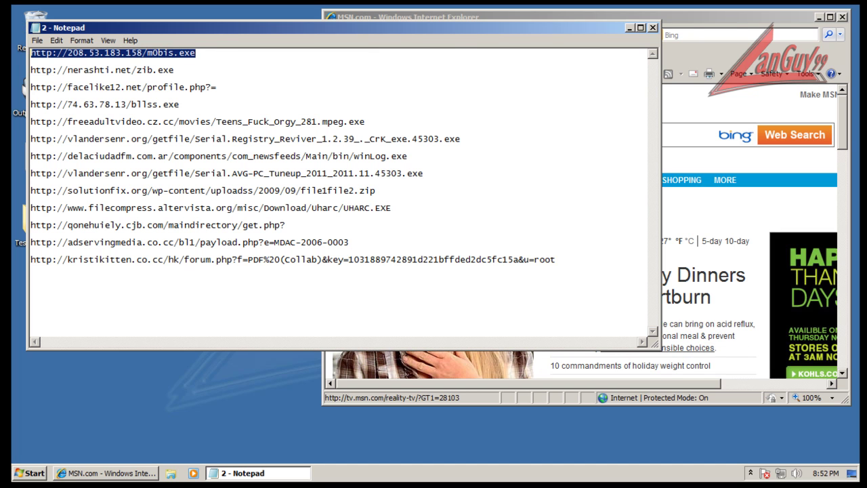
# Load the m0bis.exe URL in Internet Explorer and run the unverified download
pyautogui.click(464, 19)
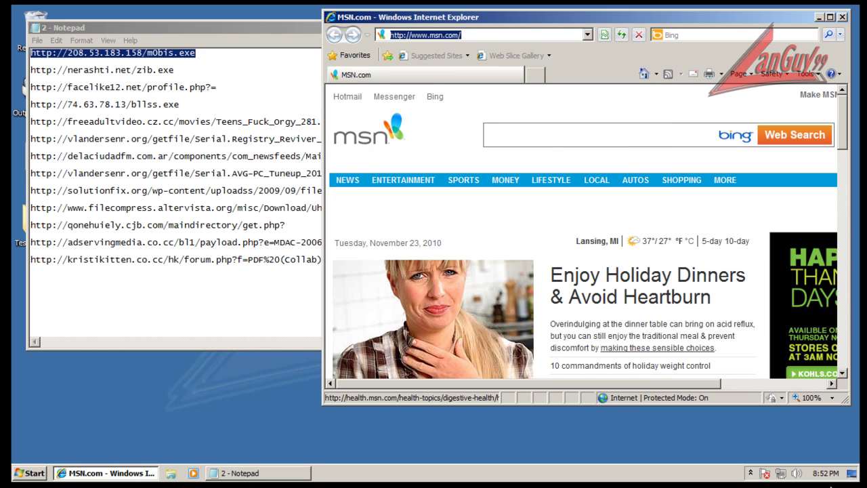
pyautogui.click(750, 473)
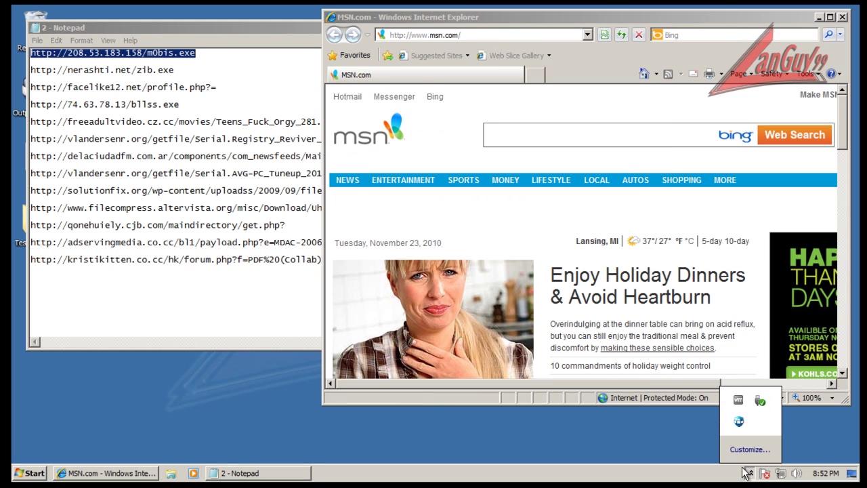
pyautogui.rightClick(738, 424)
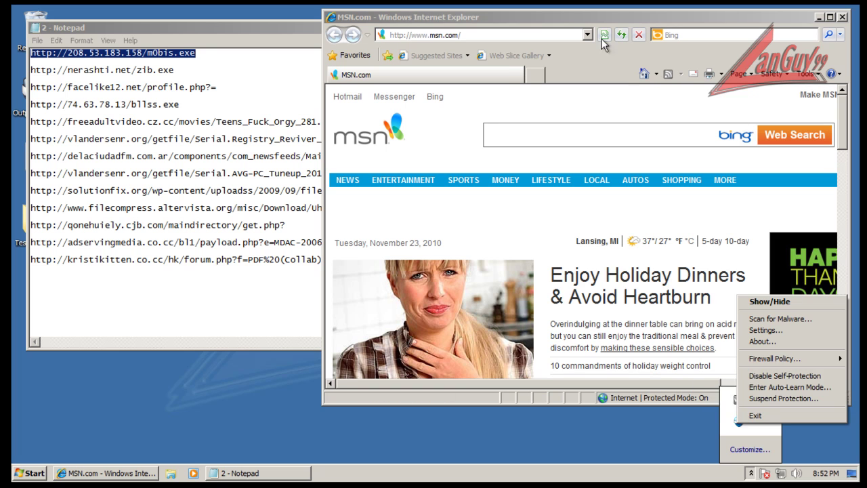
pyautogui.moveTo(583, 19); pyautogui.dragTo(587, 19)
pyautogui.hotkey('ctrl', 'v')
pyautogui.press('Return')
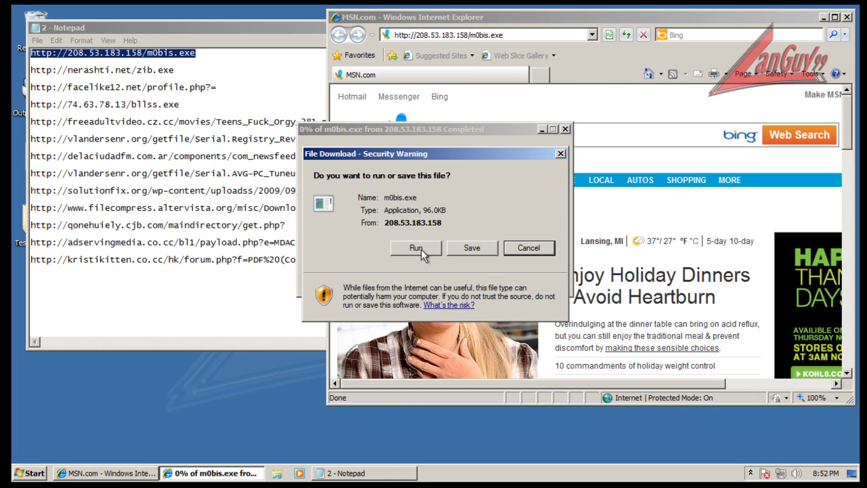
pyautogui.click(421, 248)
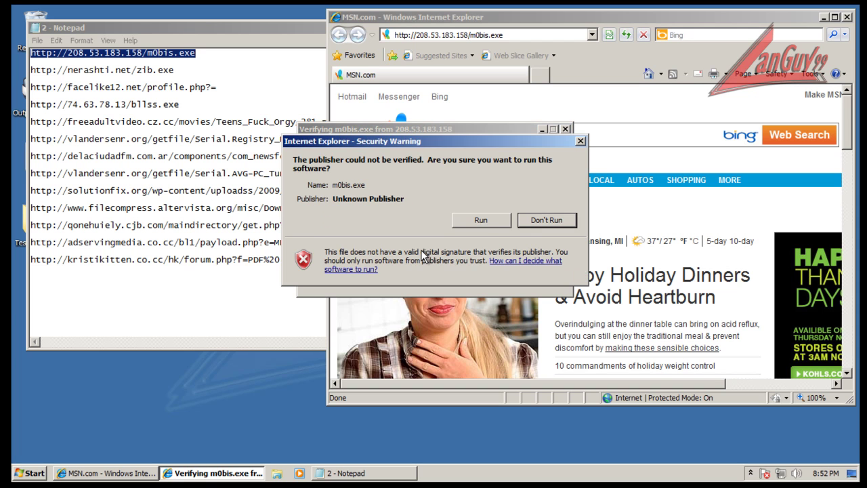
pyautogui.click(485, 219)
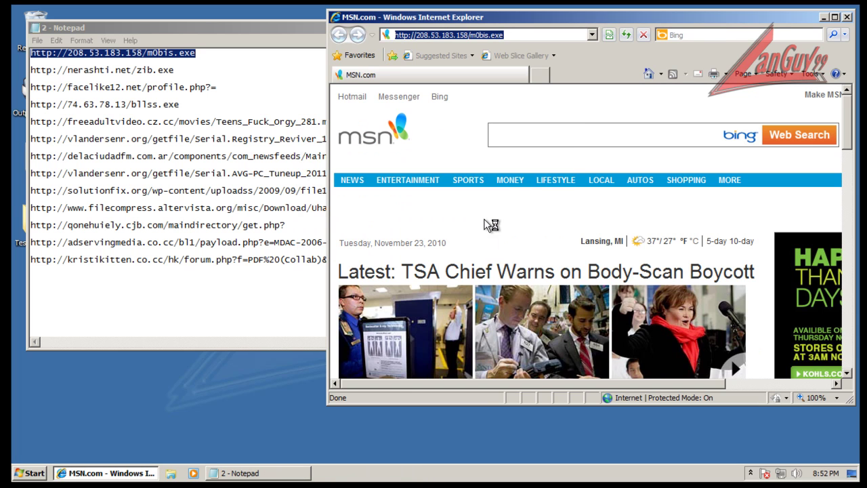
# Close the crashed m0bis program and load the zib.exe link from nerashti.net
pyautogui.doubleClick(182, 70)
pyautogui.hotkey('ctrl', 'c')
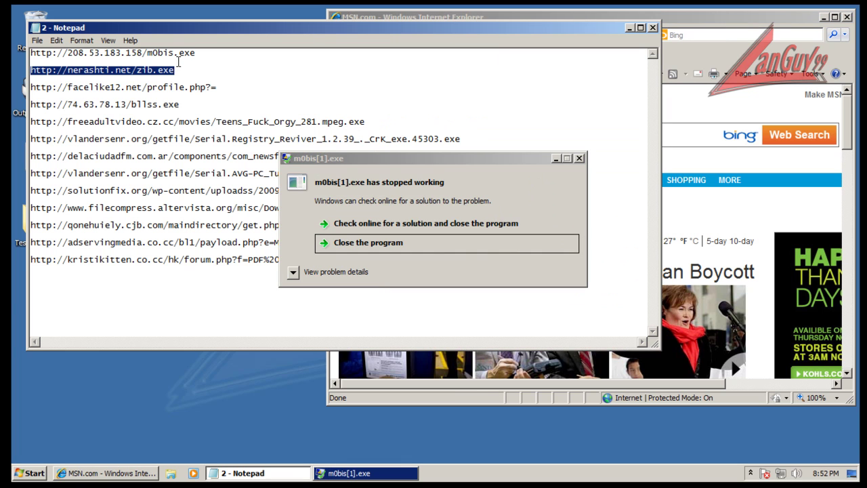
pyautogui.click(467, 244)
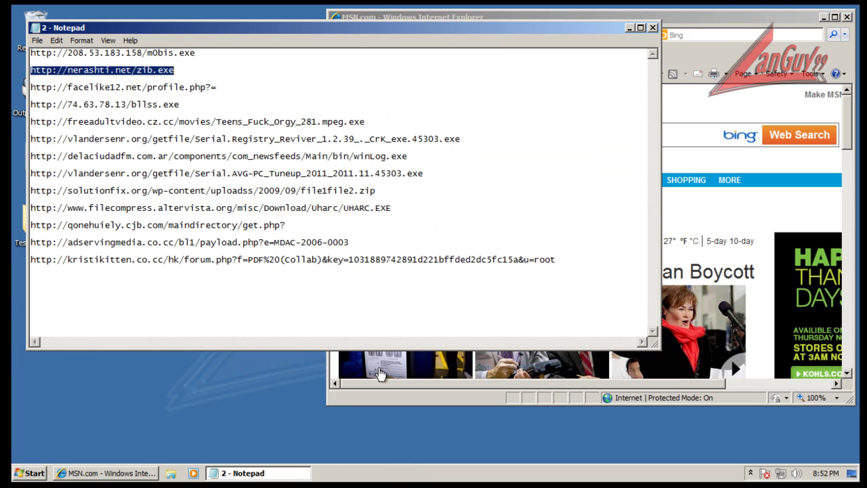
pyautogui.click(722, 11)
pyautogui.hotkey('ctrl', 'v')
pyautogui.press('Return')
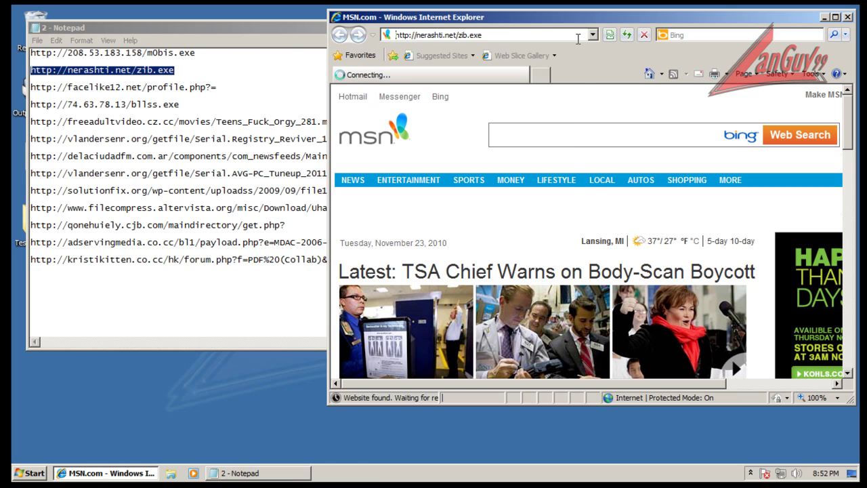
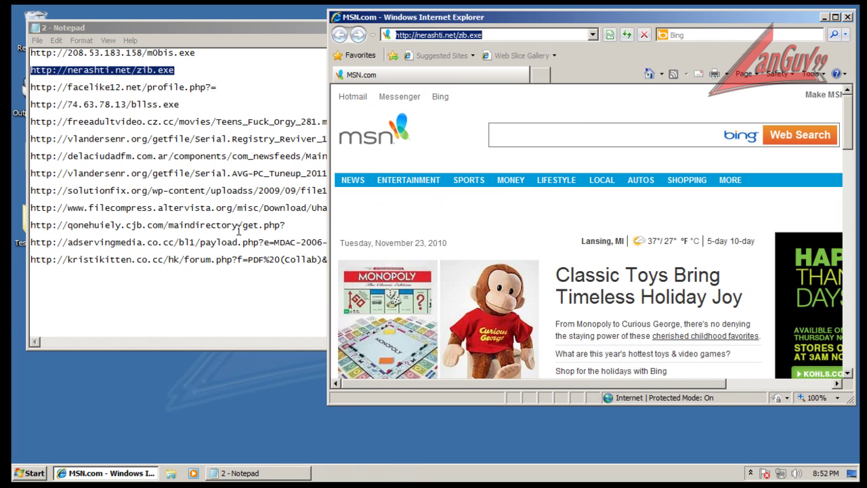
# Copy the facelike12 URL from Notepad and allow the zib[1].exe outbound connection once
pyautogui.click(213, 89)
pyautogui.hotkey('shift', 'Home')
pyautogui.hotkey('ctrl', 'c')
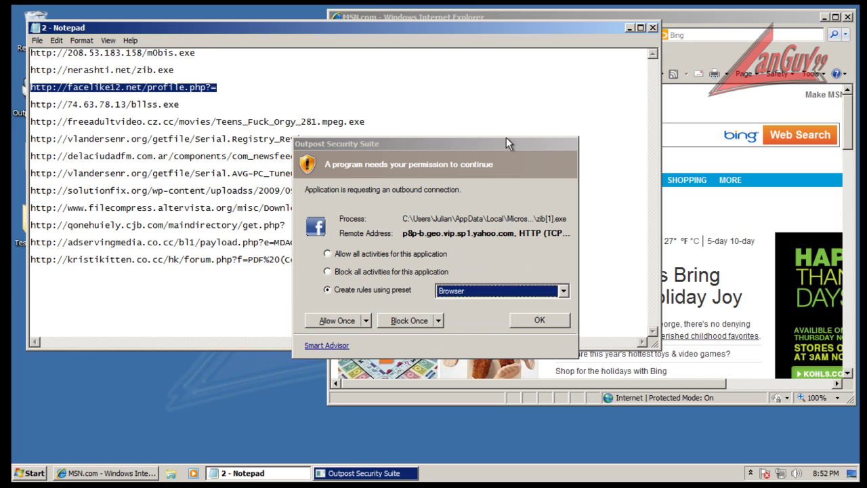
pyautogui.click(500, 142)
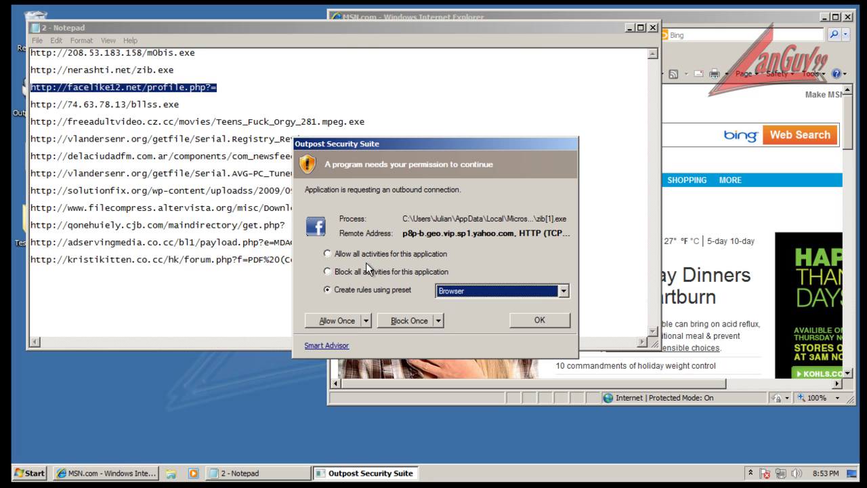
pyautogui.click(335, 320)
pyautogui.click(517, 18)
pyautogui.click(515, 34)
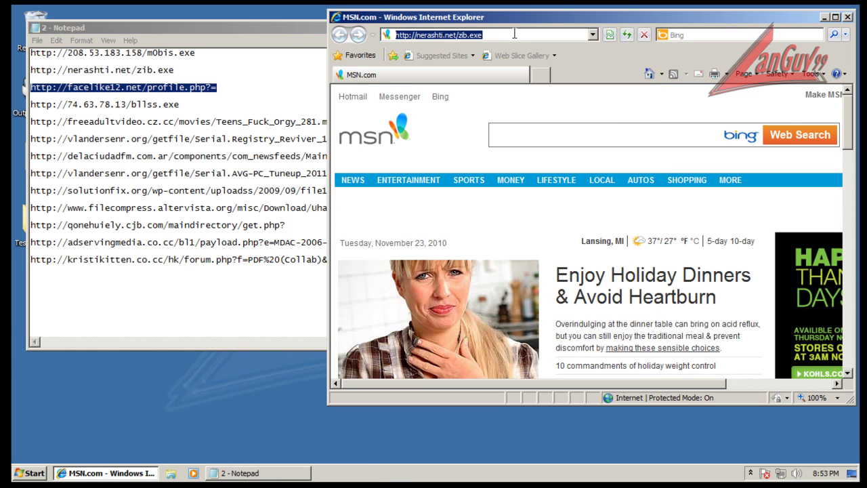
# Load the facelike12 URL, block all VMP.EXE activity once, and dismiss the viewer error
pyautogui.hotkey('ctrl', 'v')
pyautogui.press('Return')
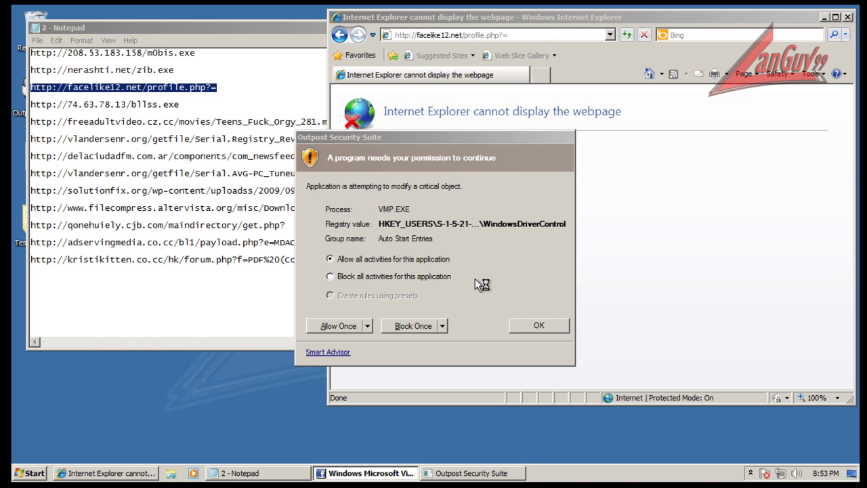
pyautogui.click(456, 278)
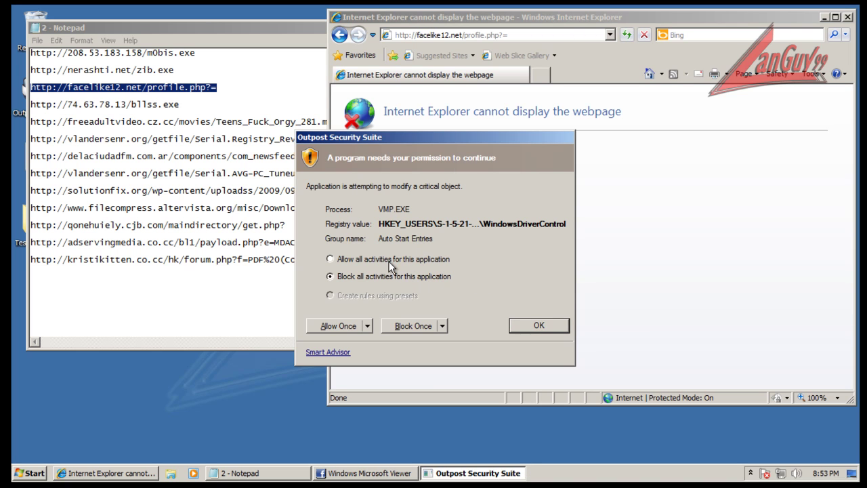
pyautogui.click(409, 328)
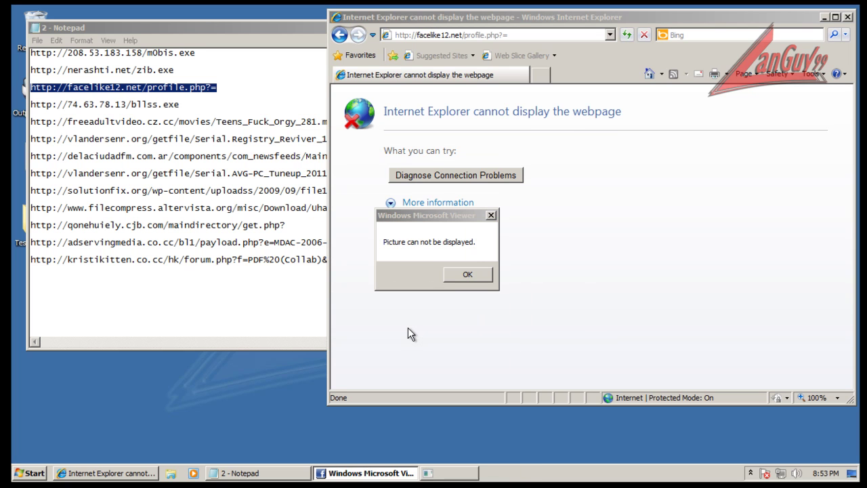
pyautogui.click(458, 274)
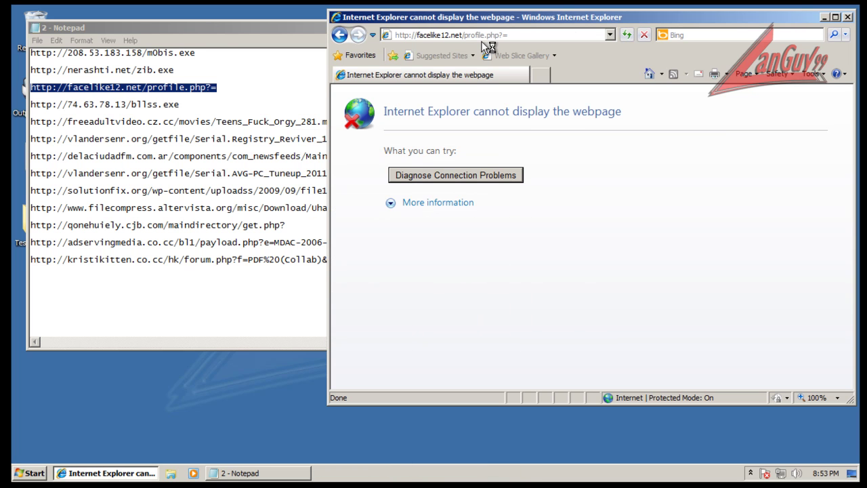
# Copy the bllss.exe URL, allow WINMSNLIV.EXE's connection once, and block its notepads.txt change once
pyautogui.doubleClick(188, 102)
pyautogui.hotkey('ctrl', 'c')
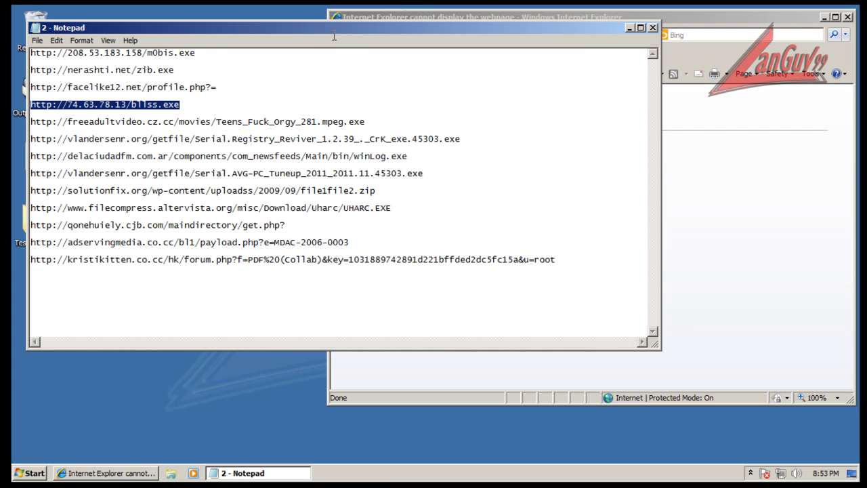
pyautogui.click(423, 17)
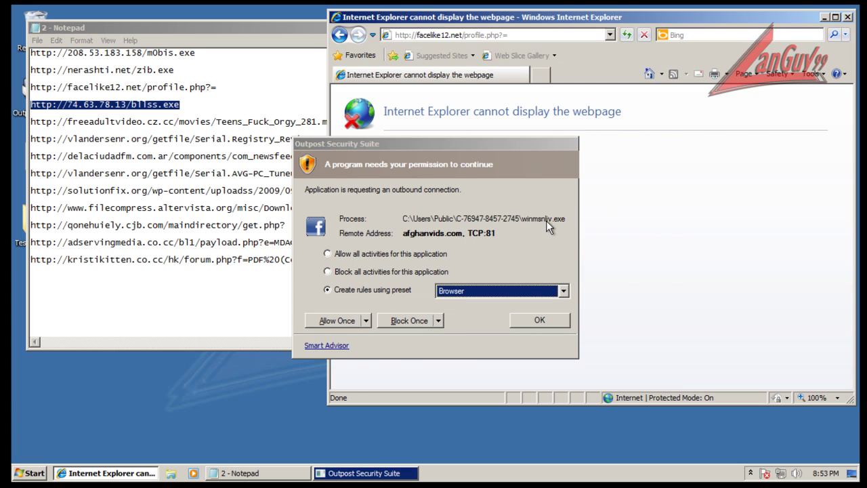
pyautogui.click(335, 323)
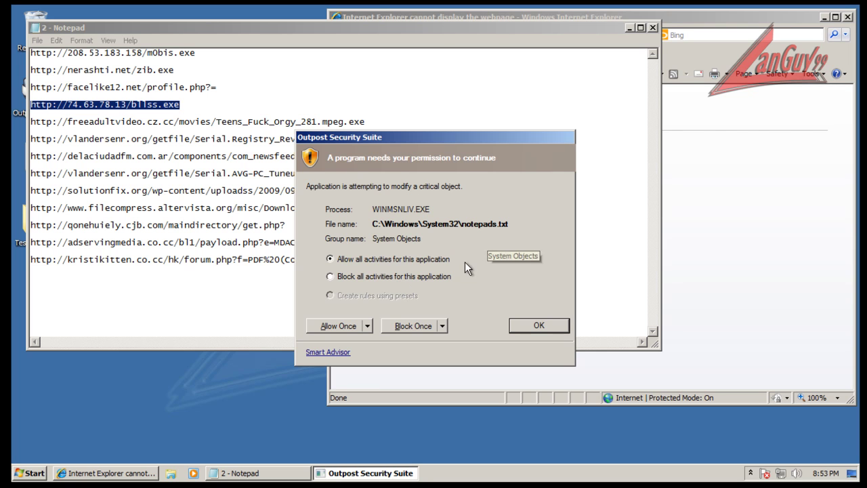
pyautogui.click(411, 328)
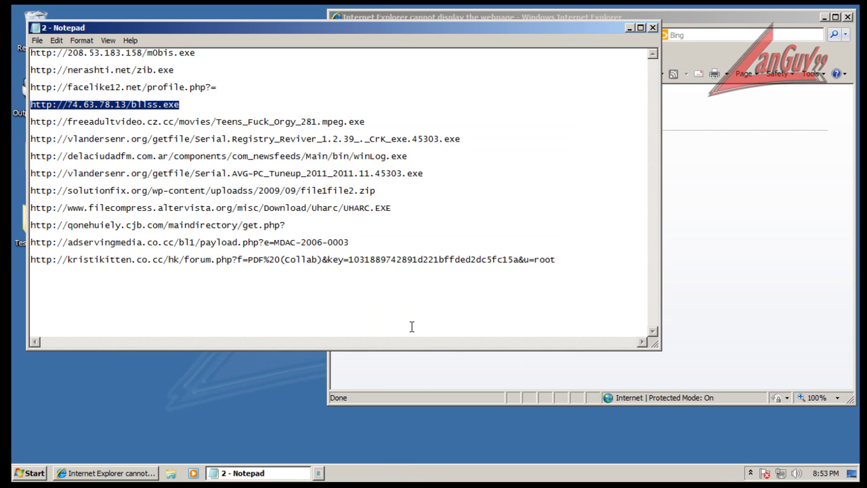
# Load the bllss.exe URL (404 Not Found), then select the freeadultvideo.cz.cc line
pyautogui.click(429, 17)
pyautogui.click(425, 36)
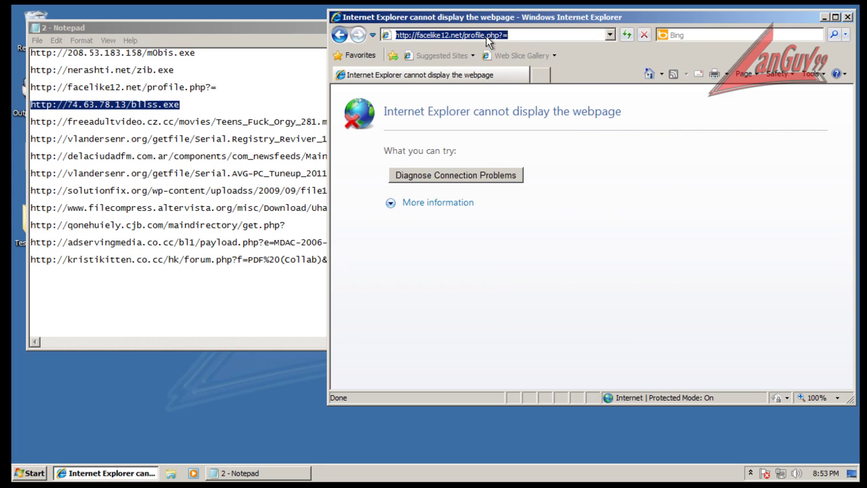
pyautogui.hotkey('ctrl', 'v')
pyautogui.press('Return')
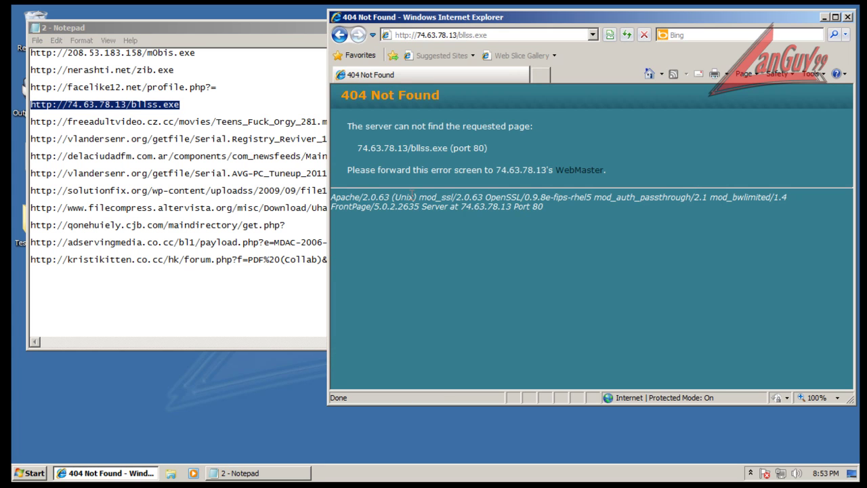
pyautogui.click(210, 123)
pyautogui.doubleClick(375, 113)
pyautogui.hotkey('ctrl', 'c')
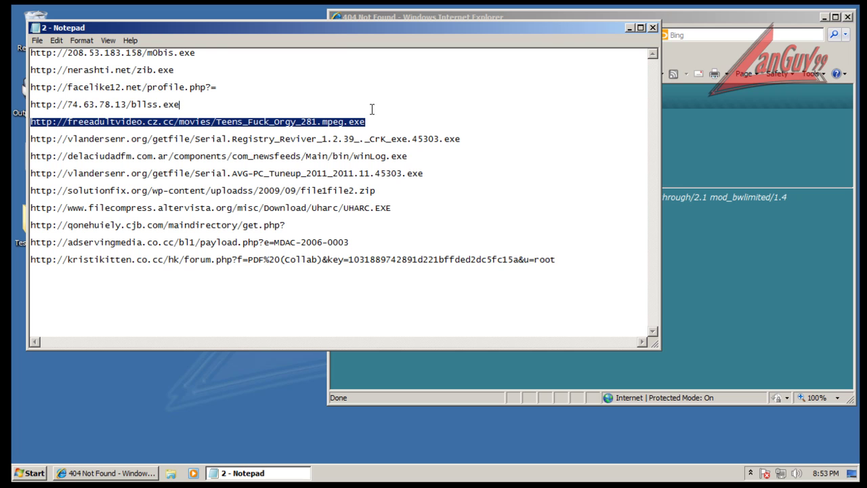
# Load the freeadultvideo URL and run the 281.mpeg.exe download despite the warning
pyautogui.click(513, 21)
pyautogui.click(513, 35)
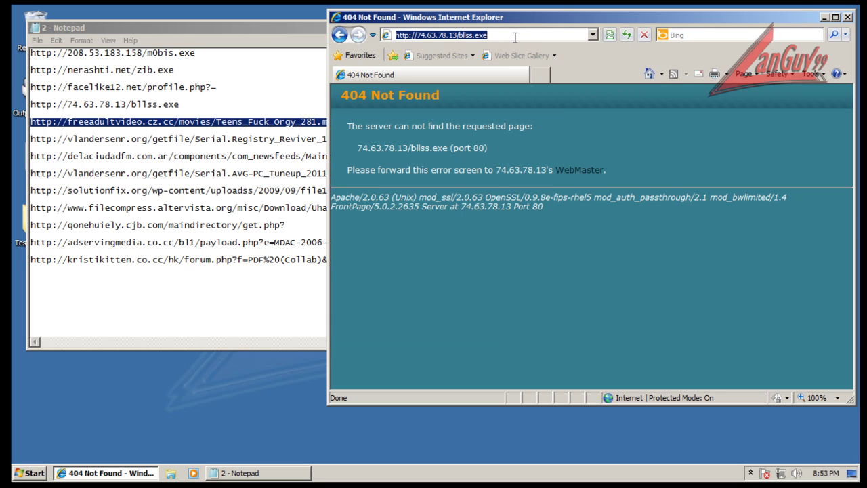
pyautogui.hotkey('ctrl', 'v')
pyautogui.press('Return')
pyautogui.click(422, 242)
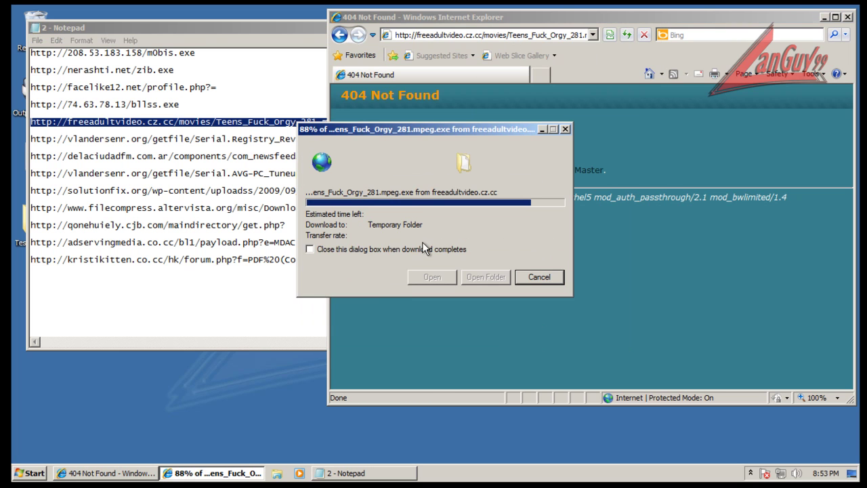
pyautogui.click(437, 206)
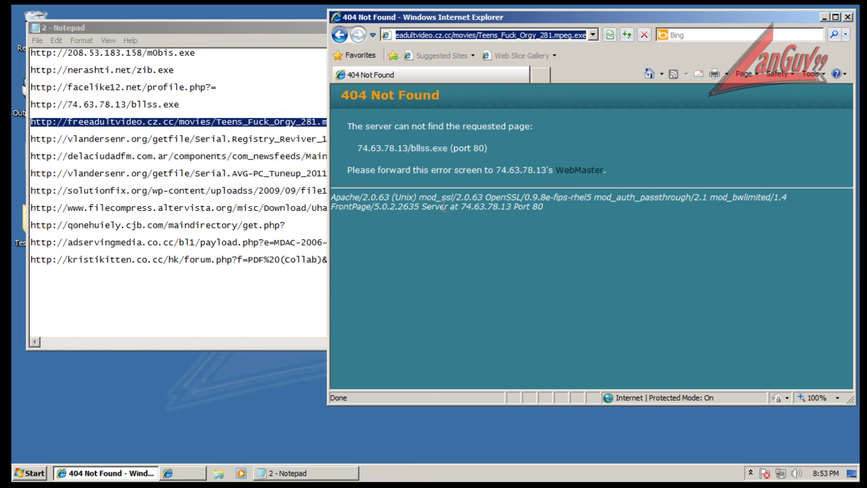
# Copy the Registry_Reviver URL from Notepad and load it in Internet Explorer
pyautogui.click(302, 147)
pyautogui.hotkey('shift', 'Home')
pyautogui.hotkey('ctrl', 'c')
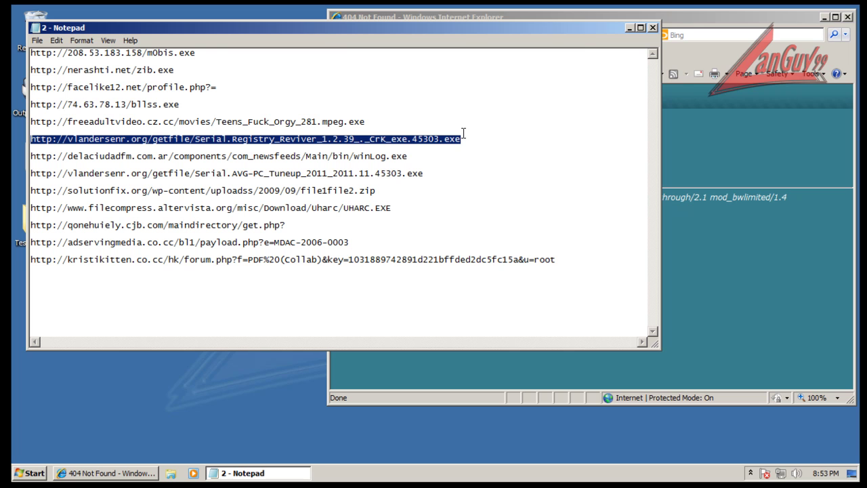
pyautogui.click(675, 25)
pyautogui.click(524, 35)
pyautogui.hotkey('ctrl', 'v')
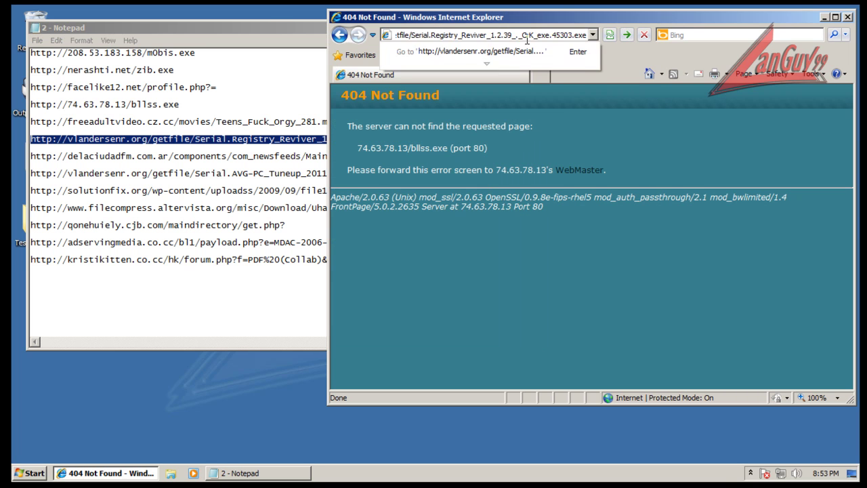
pyautogui.press('Return')
# Run the Registry_Reviver download and allow the mpeg program's connections once
pyautogui.click(417, 246)
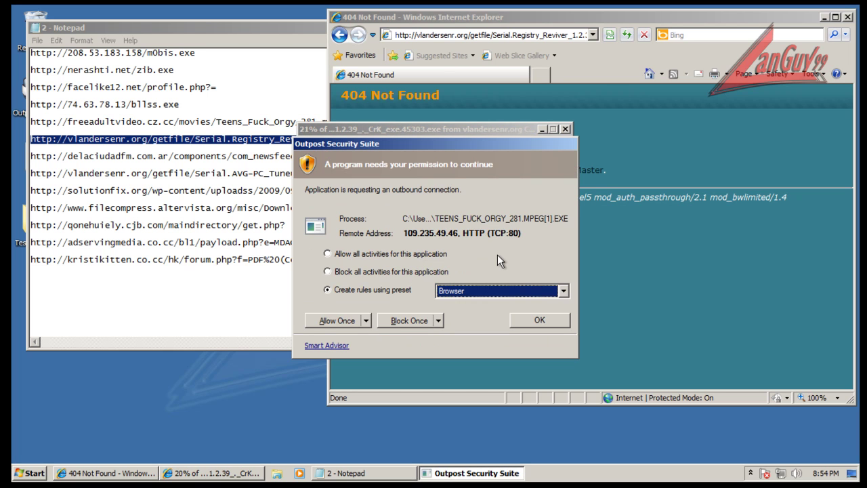
pyautogui.click(348, 324)
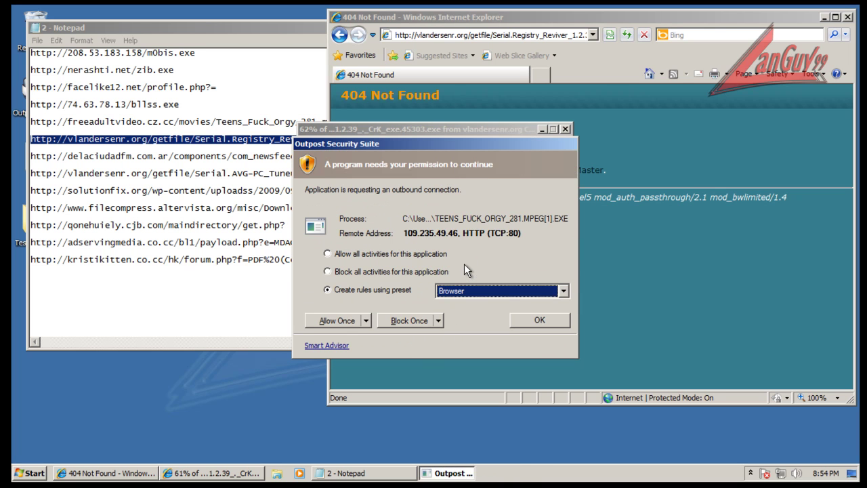
pyautogui.click(341, 320)
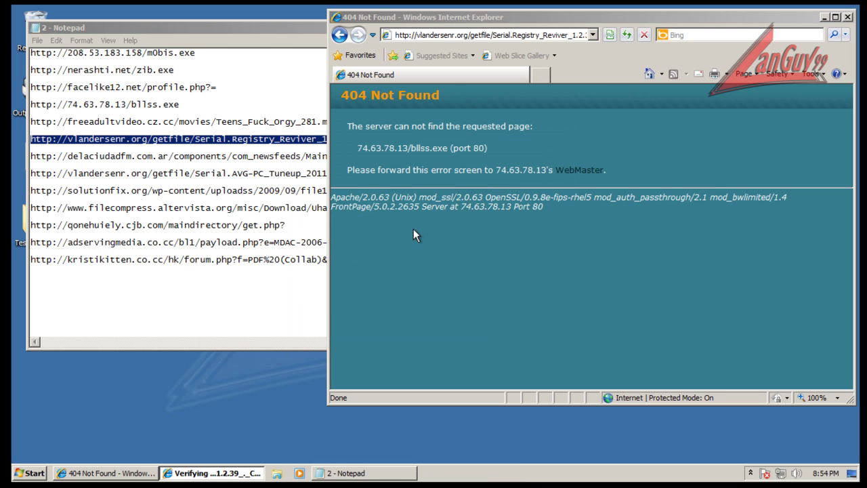
# Copy the winLog.exe URL, load it in Internet Explorer, and run the download
pyautogui.click(303, 156)
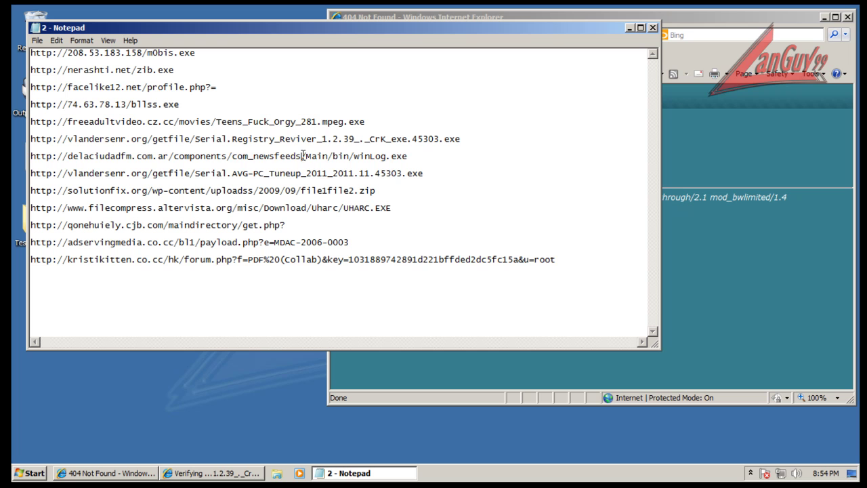
pyautogui.click(410, 160)
pyautogui.hotkey('shift', 'Home')
pyautogui.hotkey('ctrl', 'c')
pyautogui.click(523, 19)
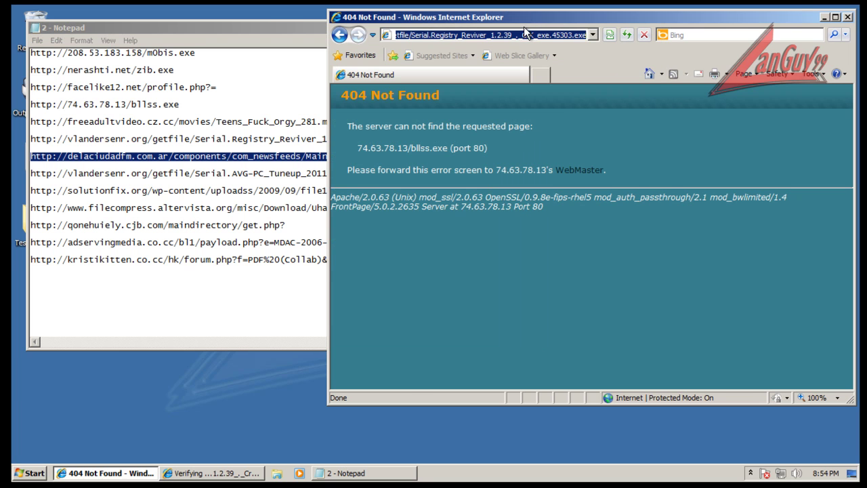
pyautogui.hotkey('ctrl', 'v')
pyautogui.press('Return')
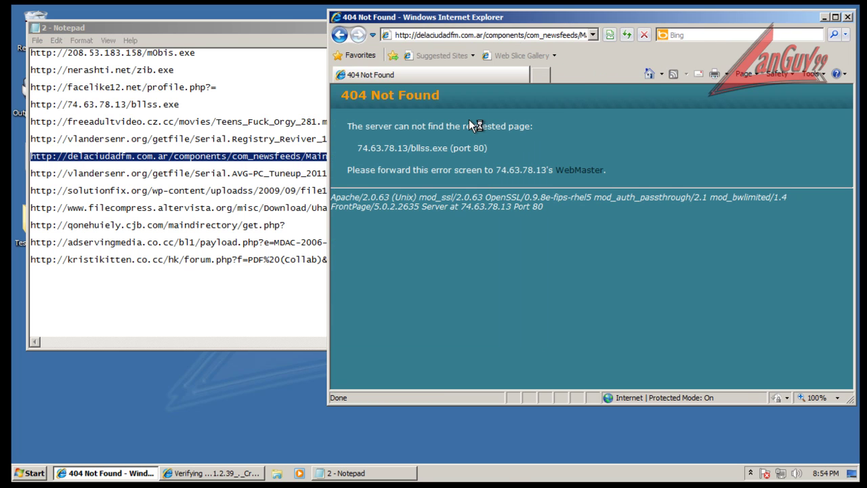
pyautogui.click(423, 248)
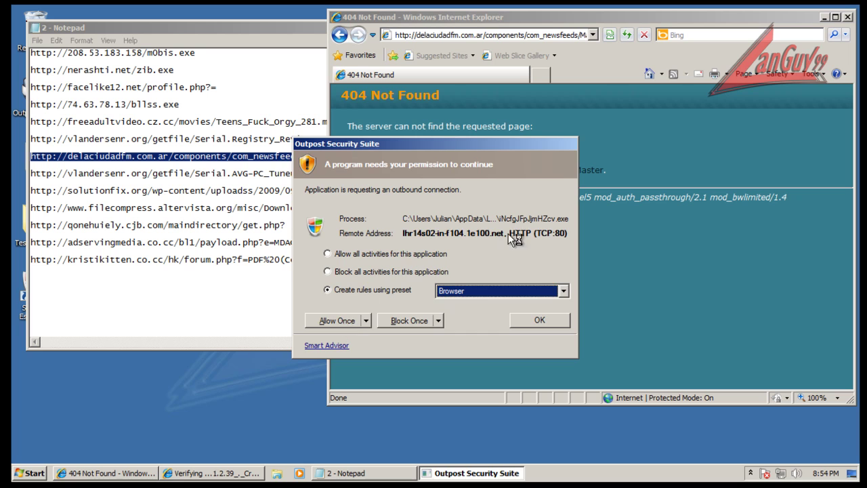
# Allow two outbound connections once, then block EXPLORER.EXE memory and SE2010.EXE auto-start changes once
pyautogui.click(336, 320)
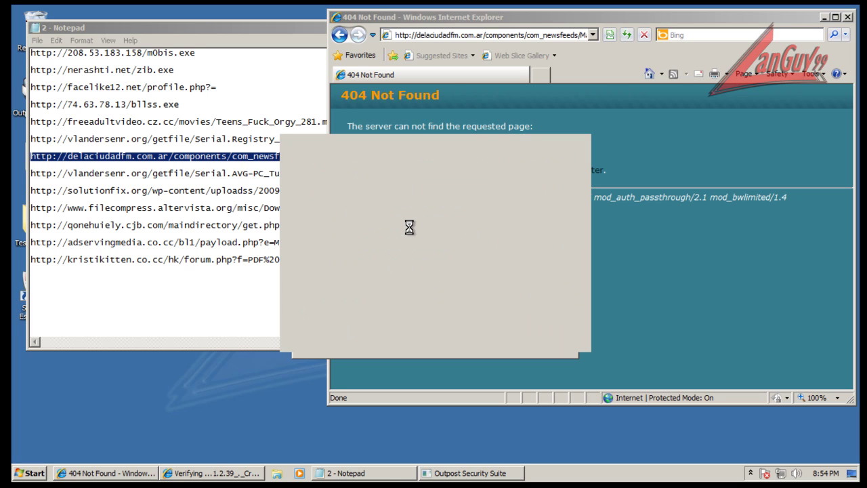
pyautogui.click(451, 476)
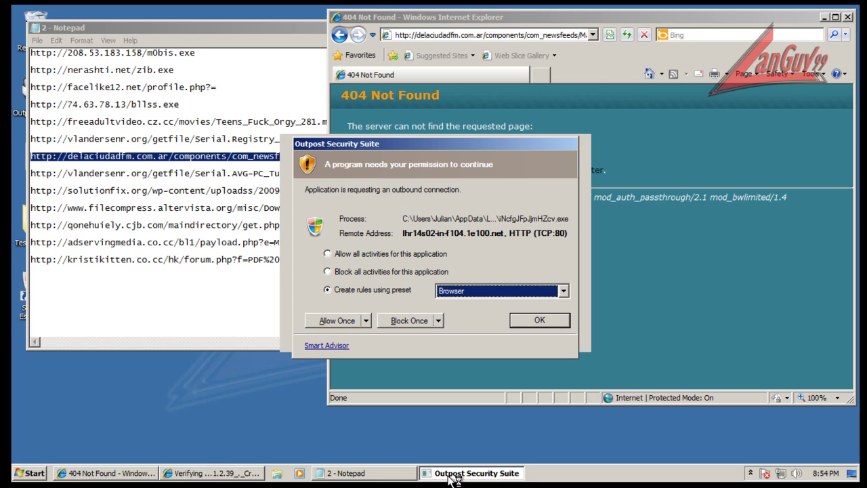
pyautogui.click(331, 321)
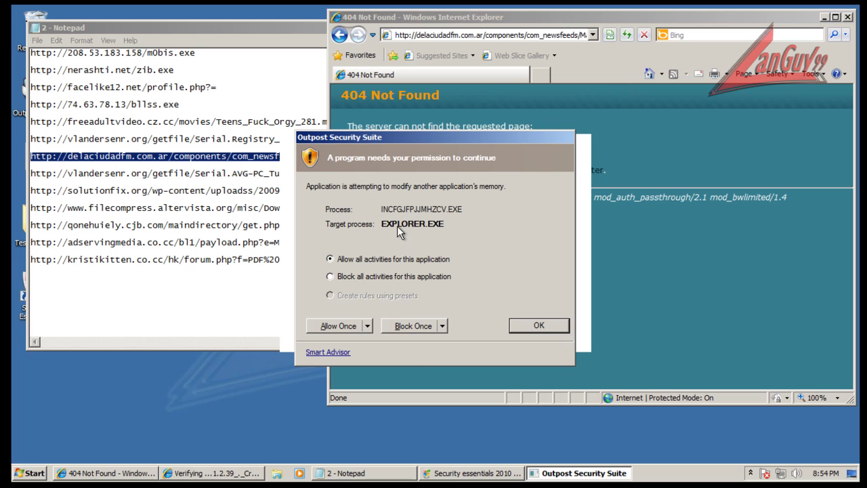
pyautogui.click(411, 324)
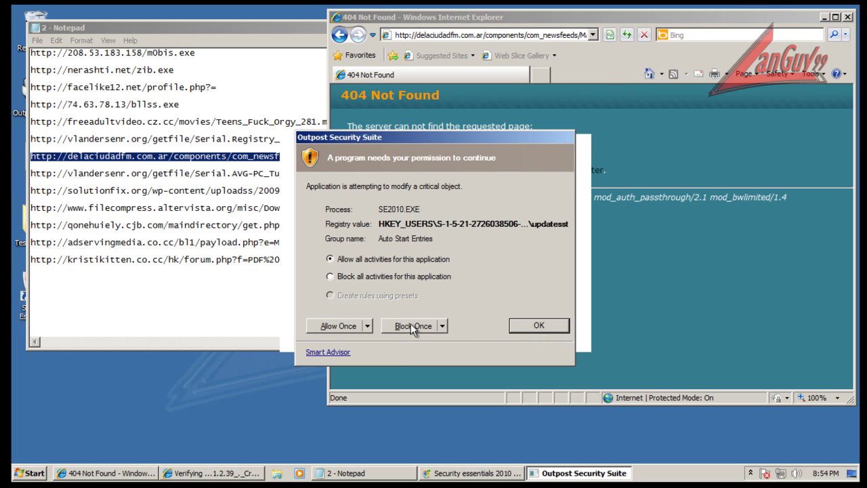
pyautogui.click(411, 324)
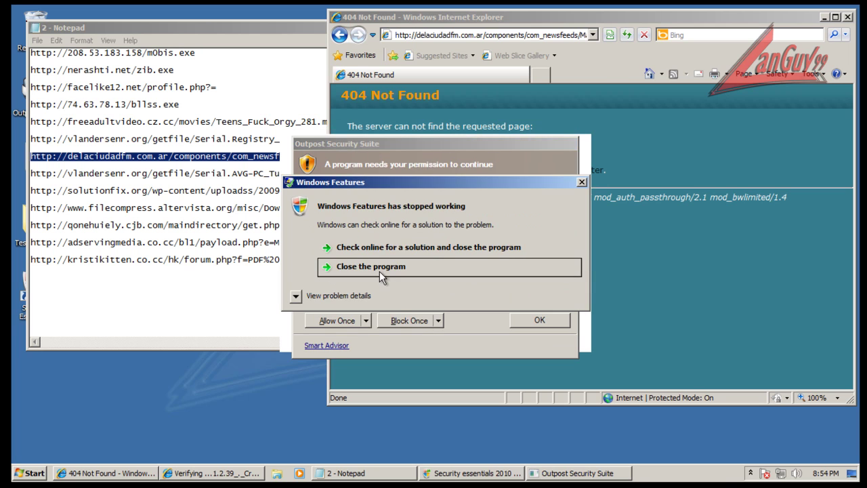
# Close the Windows Features crash dialog and Security Essentials 2011, then move the Outpost prompt lower
pyautogui.click(379, 268)
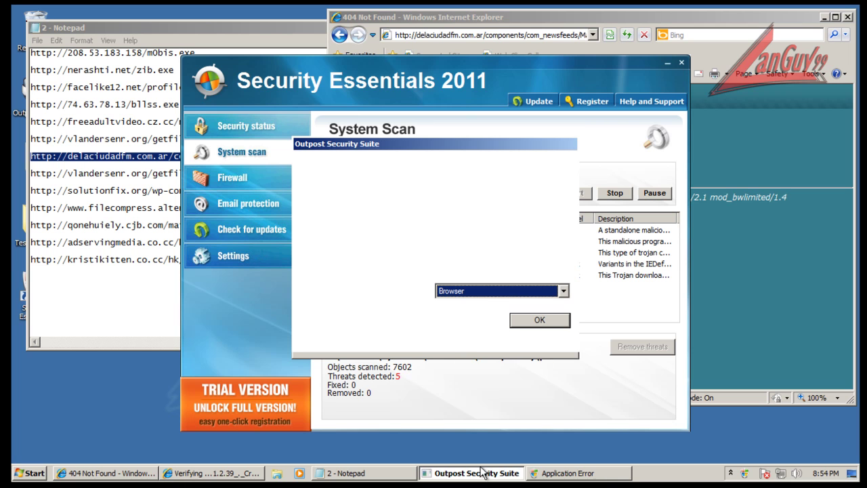
pyautogui.rightClick(546, 473)
pyautogui.click(546, 457)
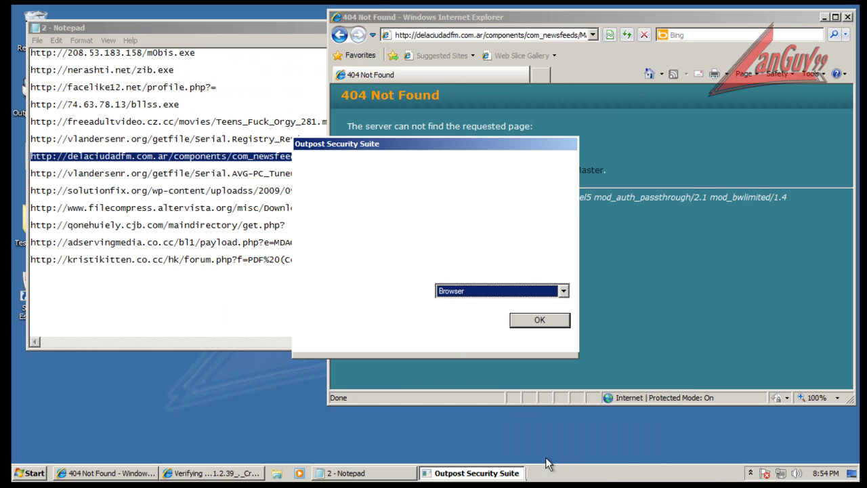
pyautogui.moveTo(437, 150); pyautogui.dragTo(437, 176)
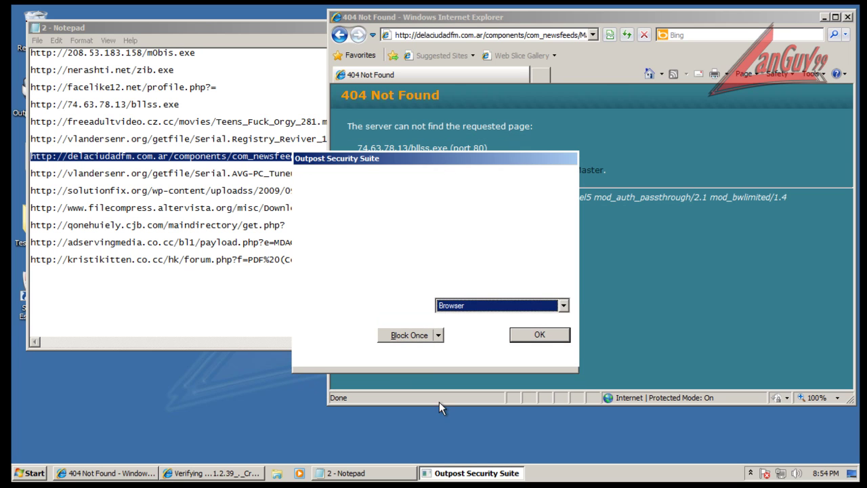
# Refresh the desktop, move the download security warning aside, and block the pending request once
pyautogui.rightClick(484, 436)
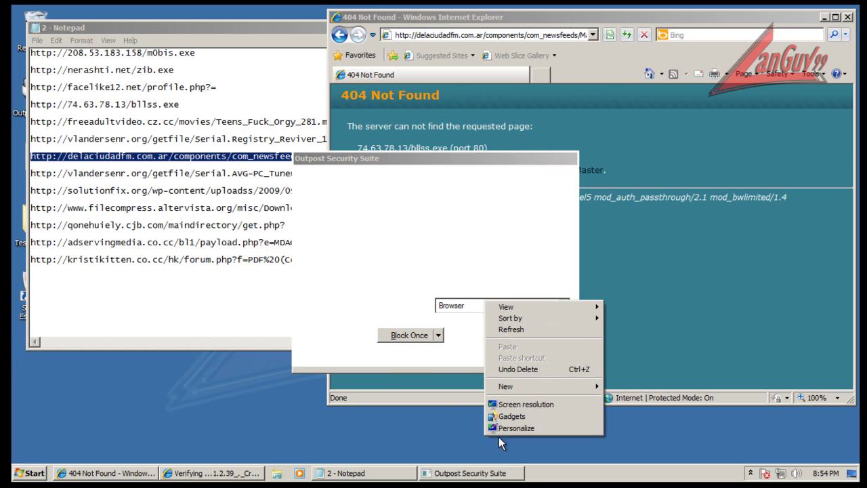
pyautogui.click(509, 329)
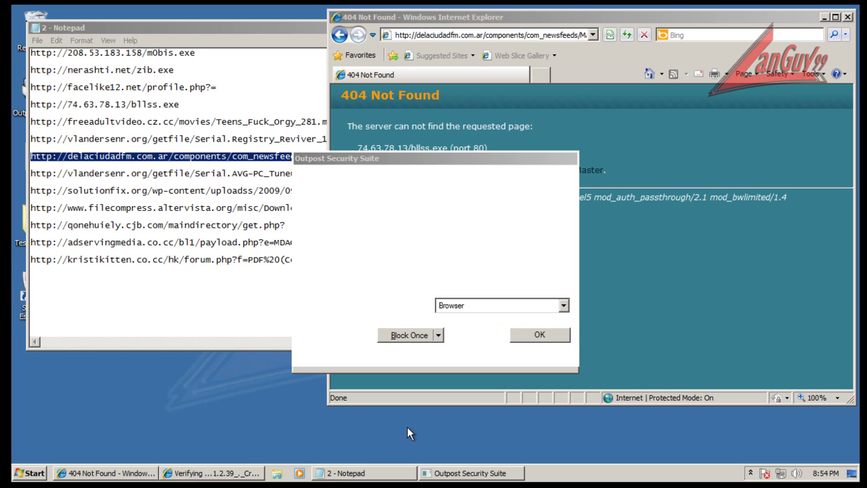
pyautogui.click(230, 479)
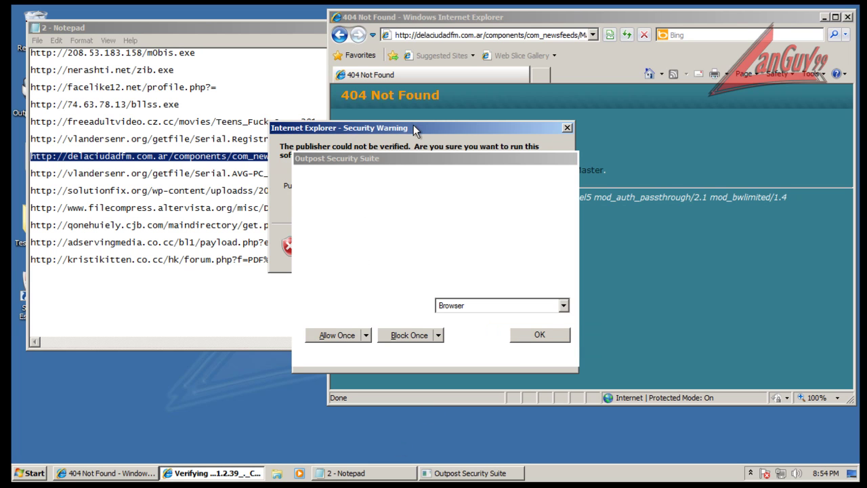
pyautogui.moveTo(413, 127); pyautogui.dragTo(269, 147)
pyautogui.click(405, 334)
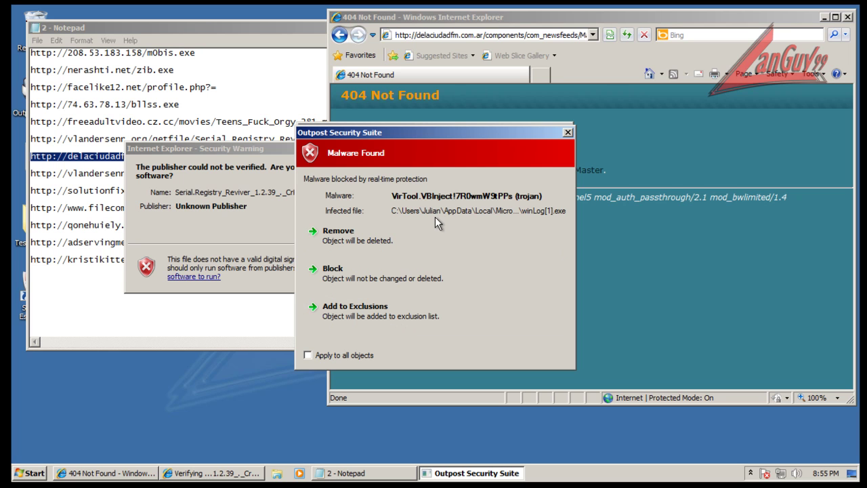
# Remove the VirTool.VBInject trojan, allow two connections once, and approve running Registry Reviver
pyautogui.click(367, 244)
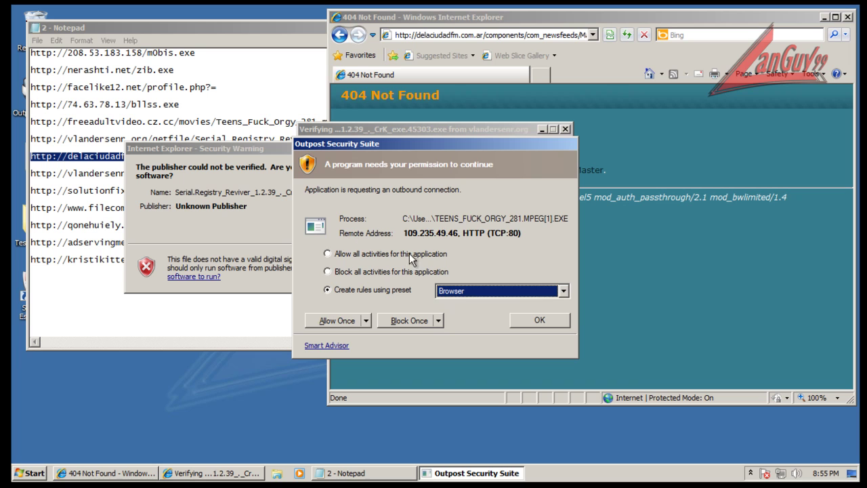
pyautogui.click(330, 323)
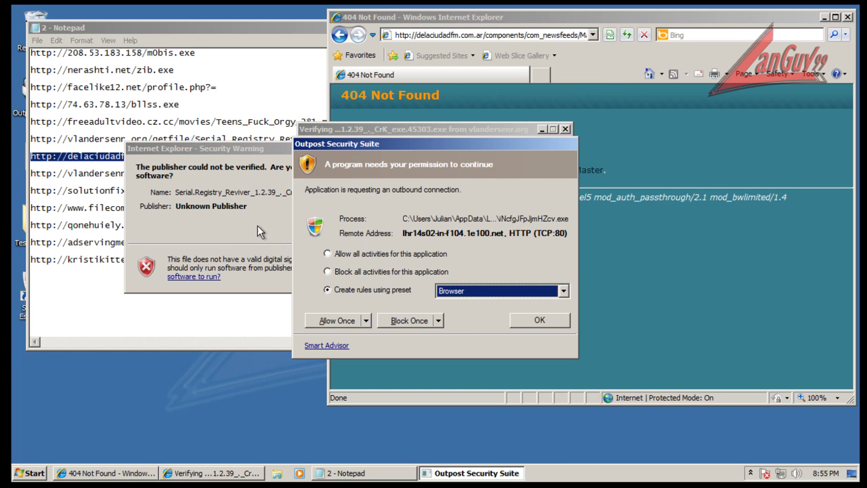
pyautogui.click(335, 321)
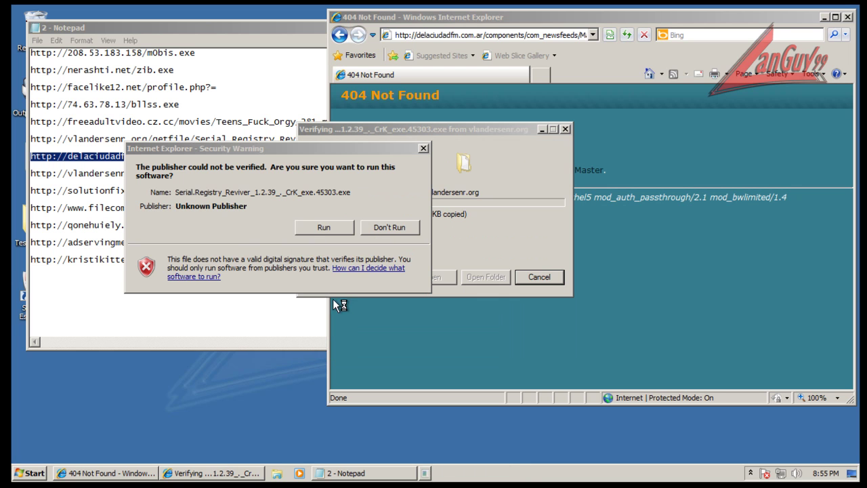
pyautogui.click(318, 226)
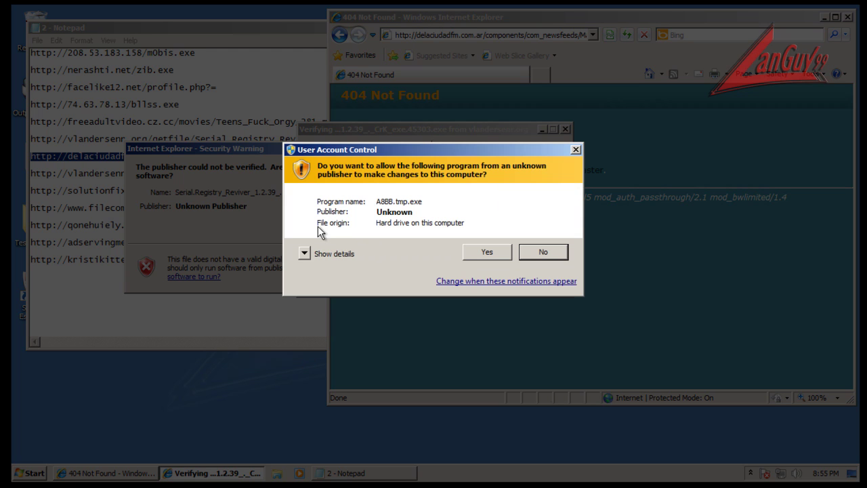
pyautogui.click(477, 253)
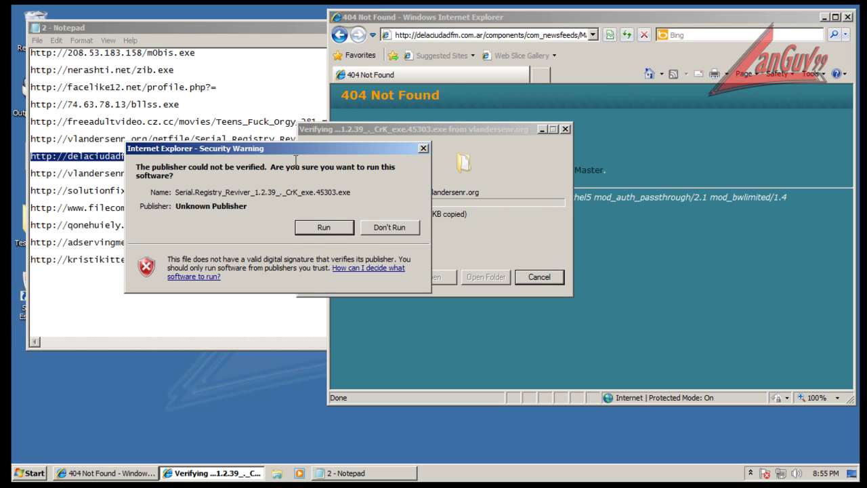
pyautogui.click(322, 227)
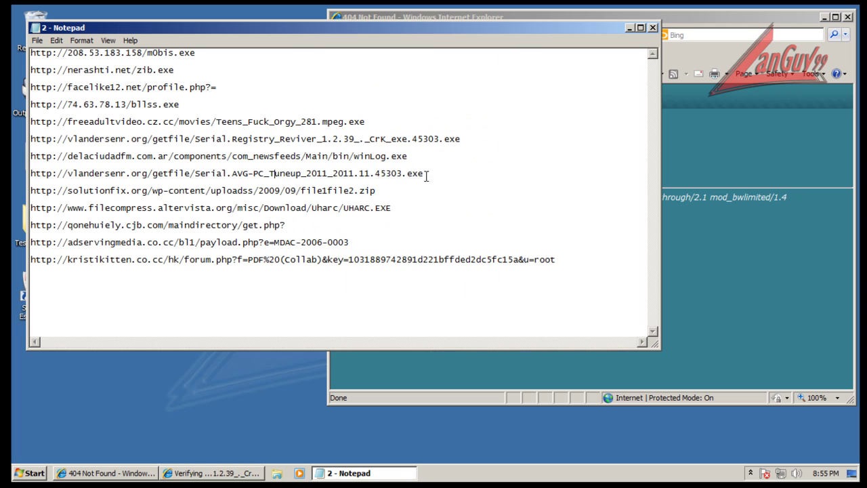
# Copy the AVG-PC_Tuneup URL and allow the pending outbound connection once
pyautogui.click(424, 174)
pyautogui.hotkey('shift', 'Home')
pyautogui.hotkey('ctrl', 'c')
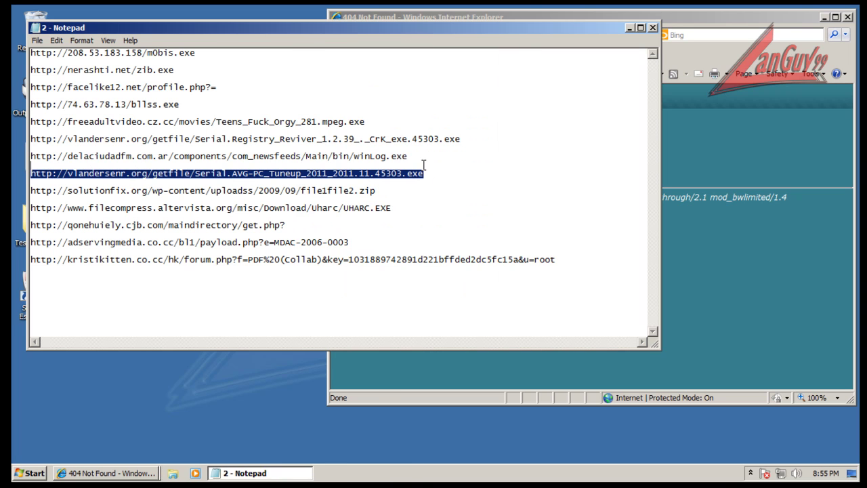
pyautogui.click(521, 14)
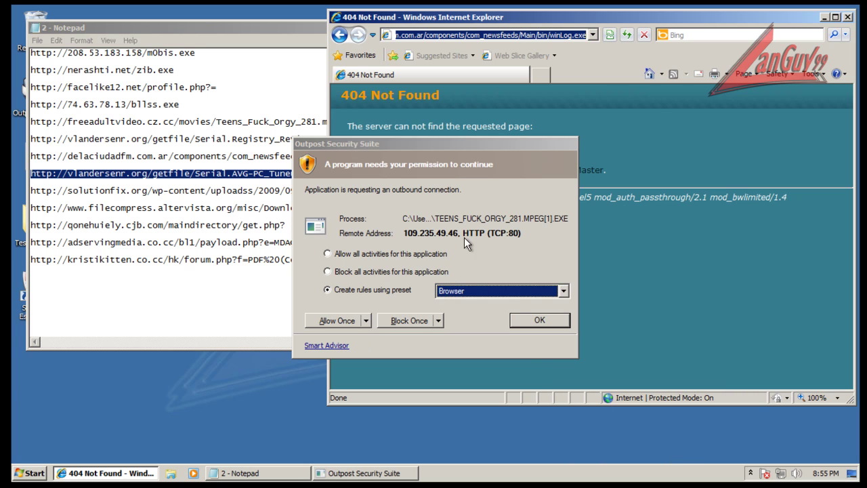
pyautogui.click(342, 320)
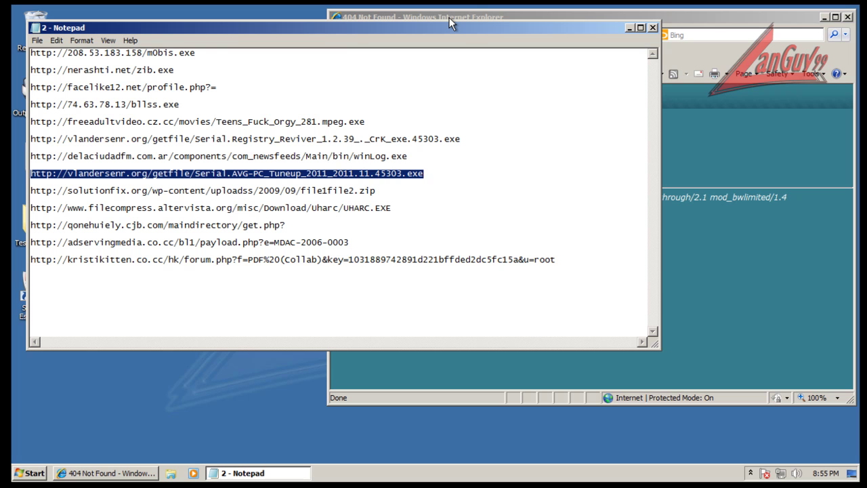
# Load the vlandersenr.org link and run Serial.AVG-PC_Tuneup despite the unknown-publisher warning
pyautogui.click(480, 16)
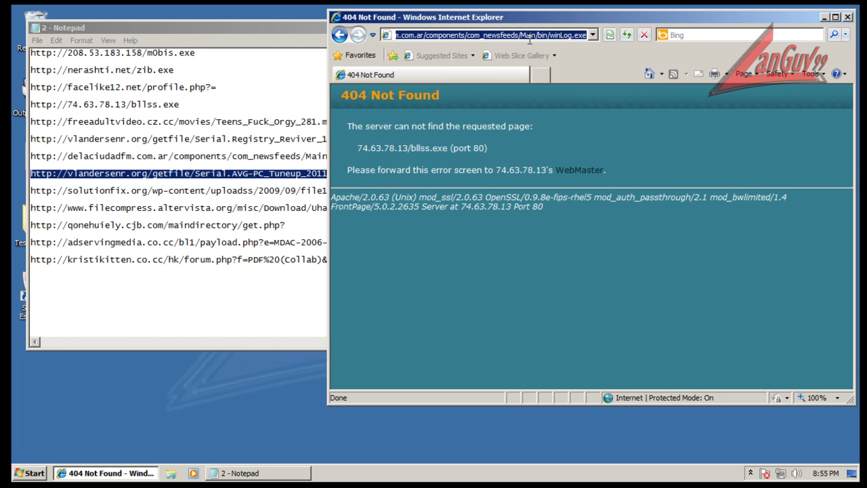
pyautogui.hotkey('ctrl', 'v')
pyautogui.press('Return')
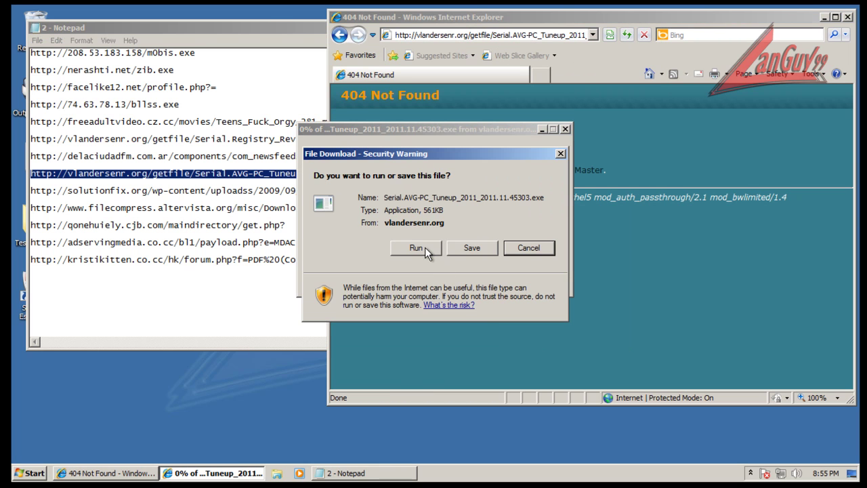
pyautogui.click(425, 247)
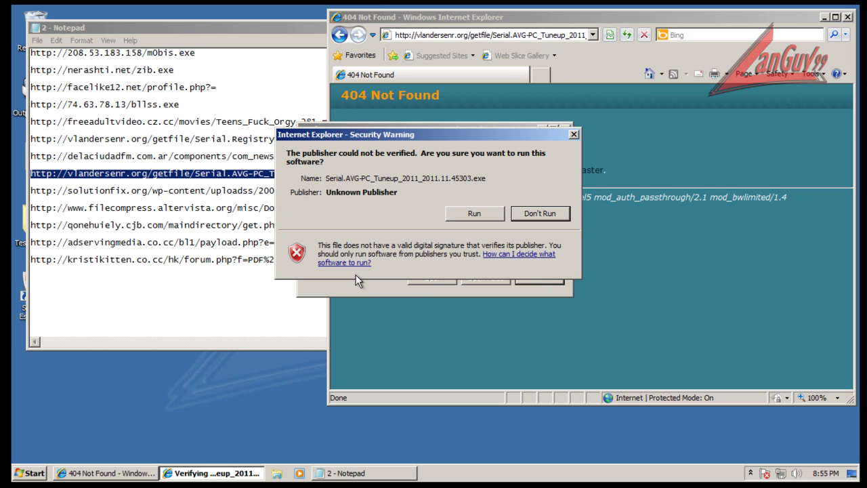
pyautogui.click(487, 216)
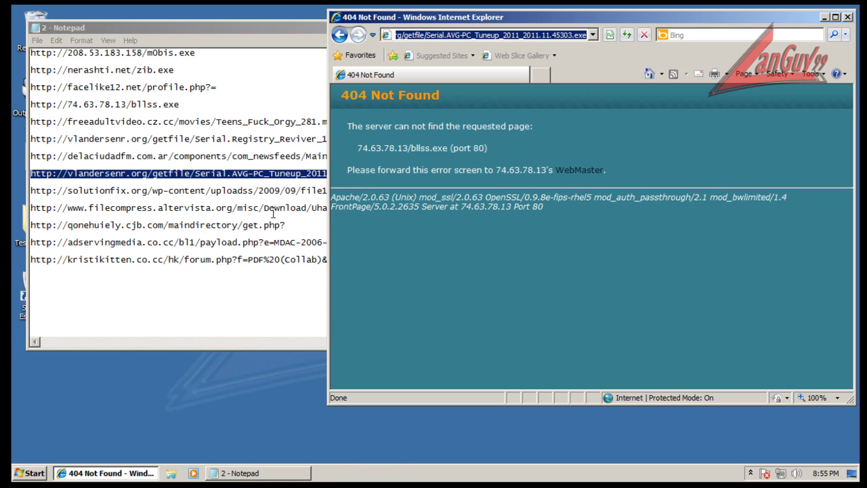
pyautogui.click(284, 185)
# Load the solutionfix.org file1file2.zip URL and open the 158KB download when finished
pyautogui.doubleClick(379, 183)
pyautogui.hotkey('ctrl', 'c')
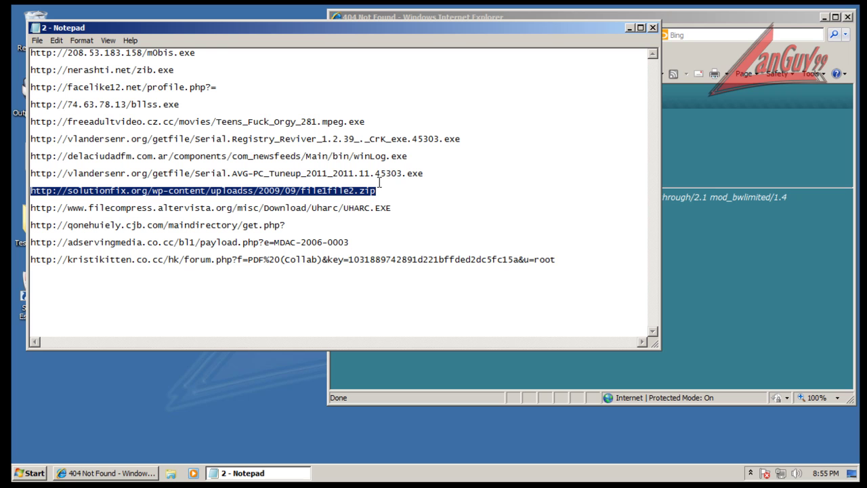
pyautogui.click(428, 18)
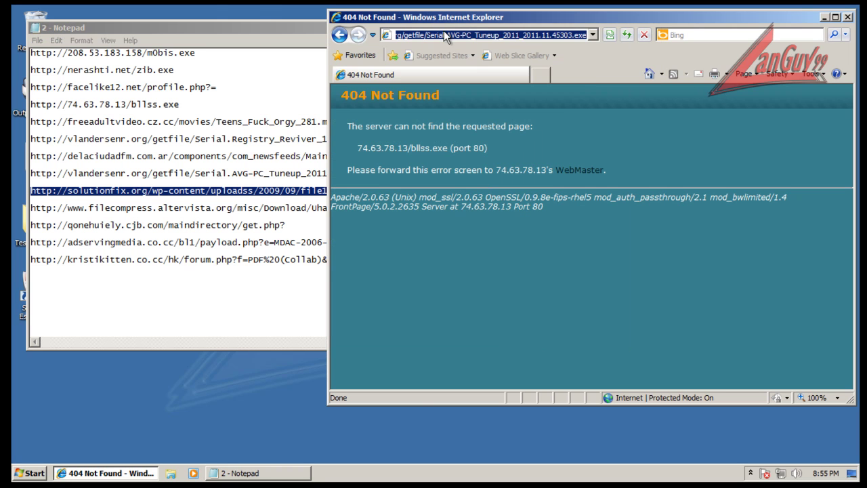
pyautogui.click(444, 34)
pyautogui.hotkey('ctrl', 'v')
pyautogui.press('Return')
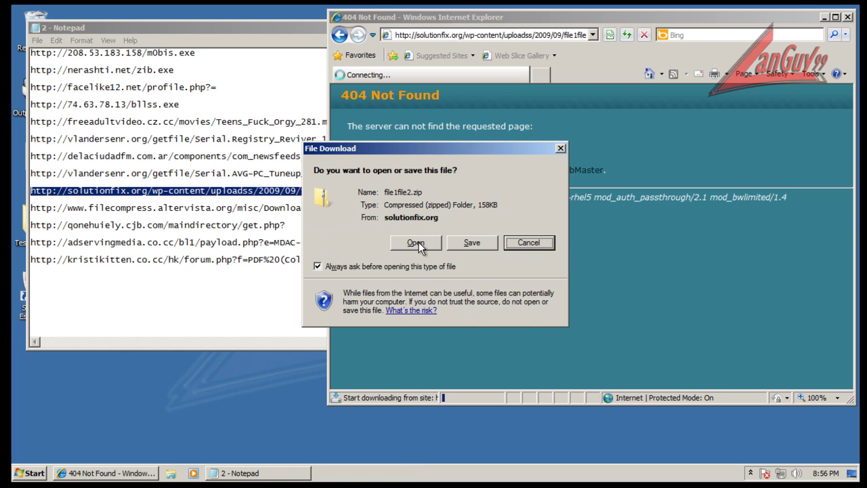
pyautogui.click(415, 243)
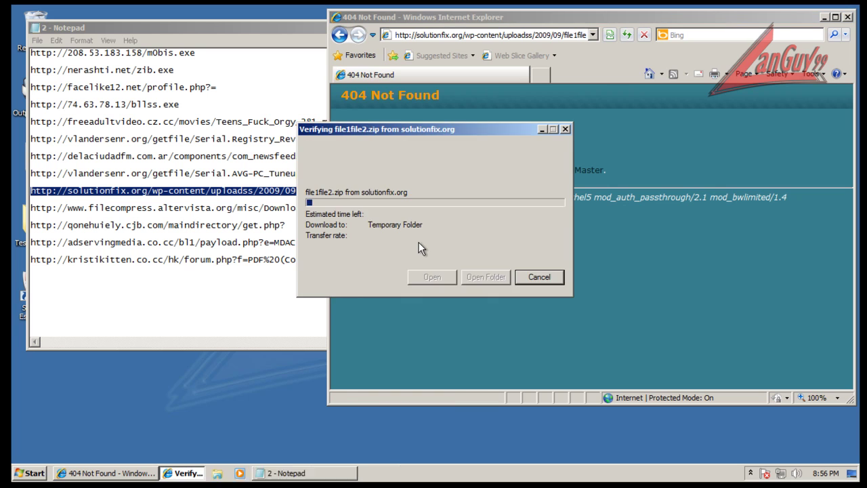
pyautogui.click(504, 299)
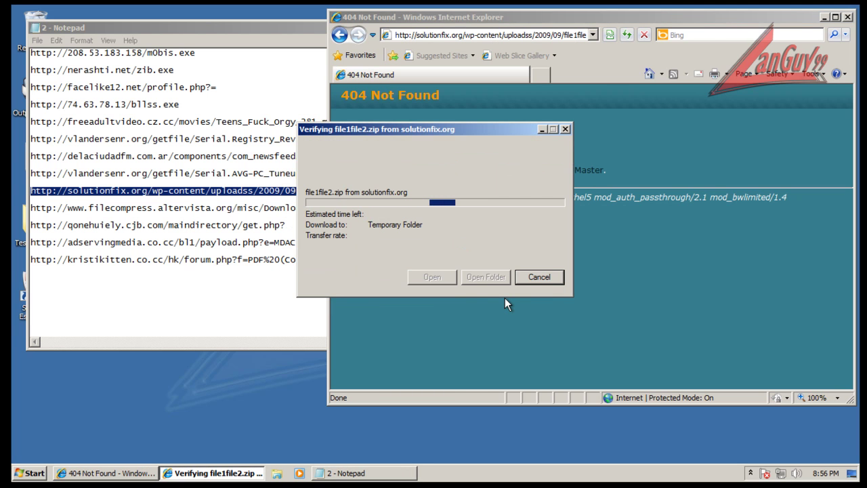
pyautogui.click(218, 208)
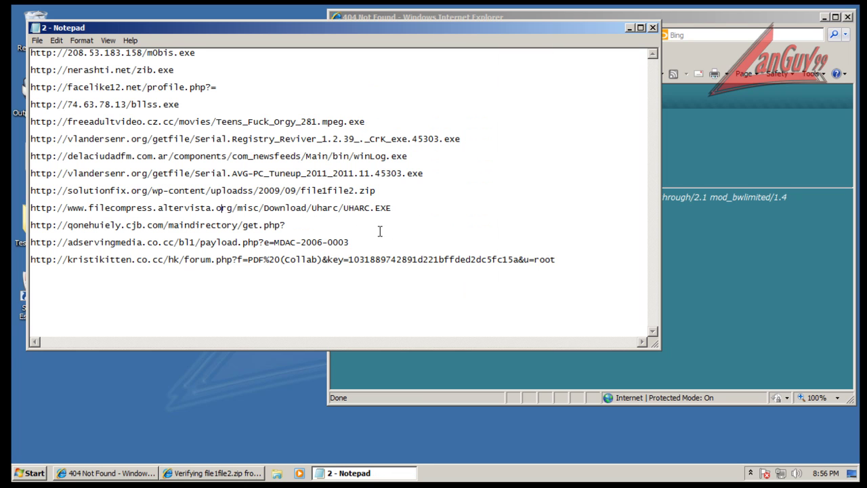
# Copy the filecompress.altervista.org URL and load it in Internet Explorer
pyautogui.click(394, 201)
pyautogui.hotkey('shift', 'Home')
pyautogui.hotkey('ctrl', 'c')
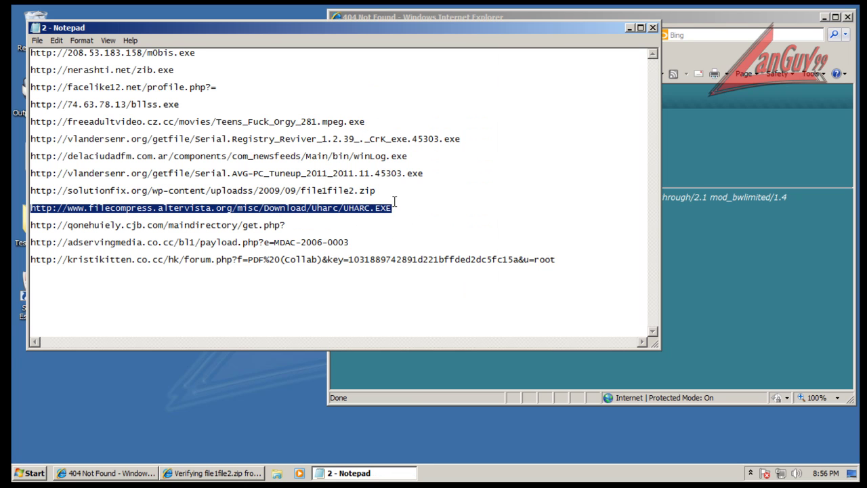
pyautogui.click(493, 19)
pyautogui.click(491, 35)
pyautogui.hotkey('ctrl', 'v')
pyautogui.press('Return')
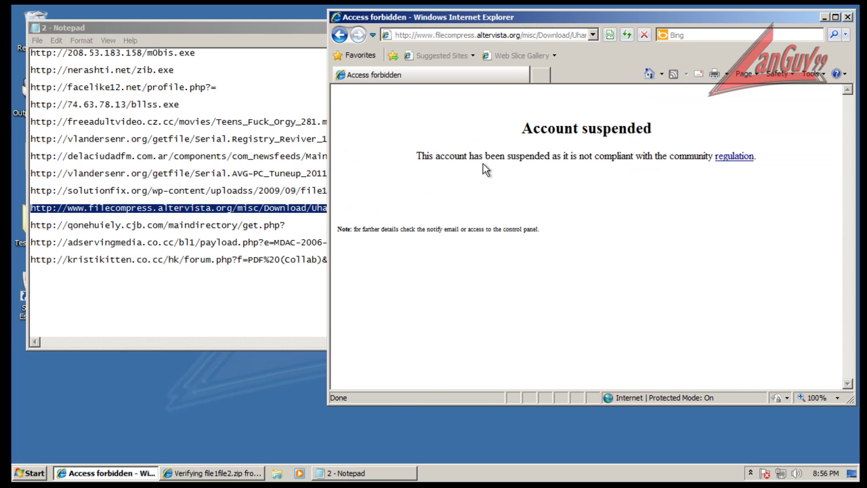
# Load the qonehuiely.cjb.com get.php URL, which opens CJB.NET's homepage
pyautogui.click(285, 226)
pyautogui.hotkey('shift', 'Home')
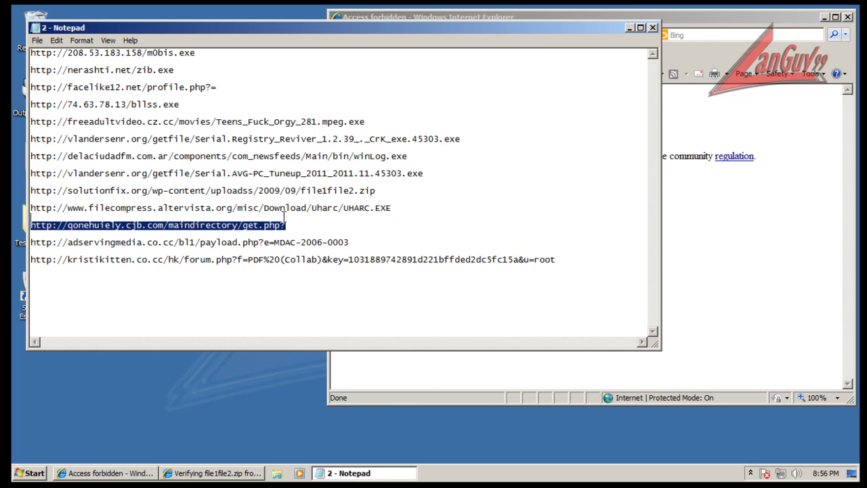
pyautogui.hotkey('ctrl', 'c')
pyautogui.hotkey('alt', 'Tab')
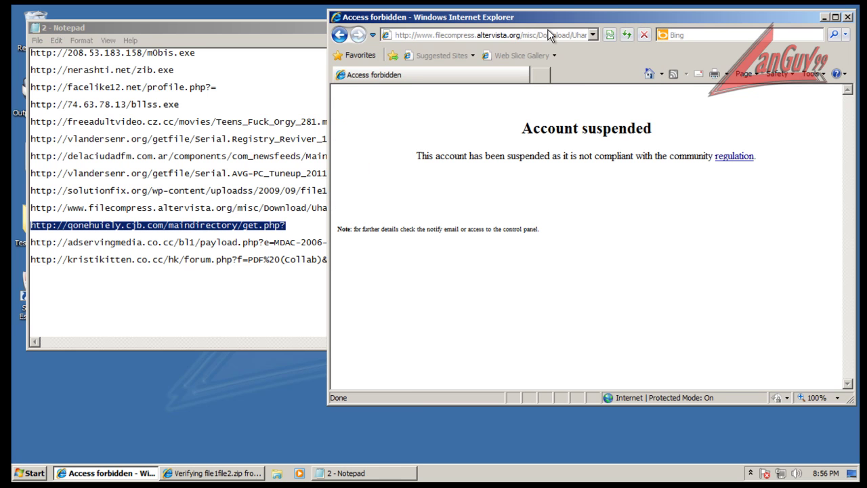
pyautogui.click(549, 39)
pyautogui.hotkey('ctrl', 'v')
pyautogui.press('Return')
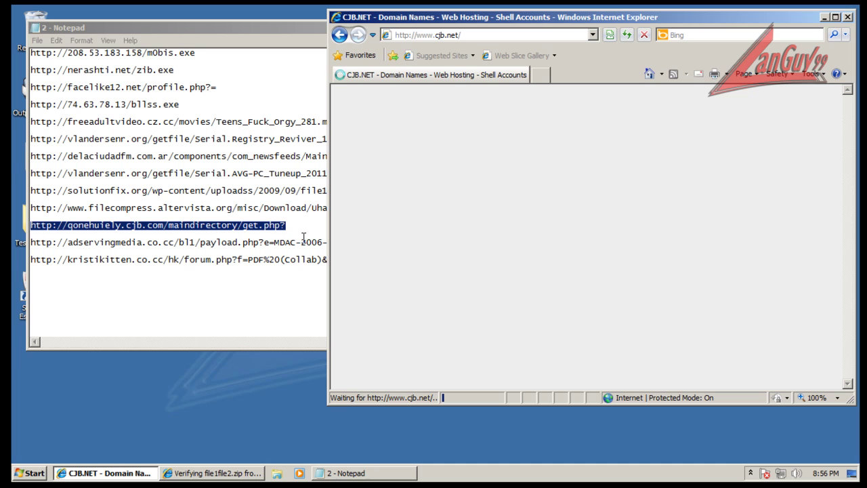
# Load the adservingmedia.co.cc payload URL, which returns HTTP 404
pyautogui.click(303, 237)
pyautogui.click(352, 241)
pyautogui.hotkey('shift', 'Home')
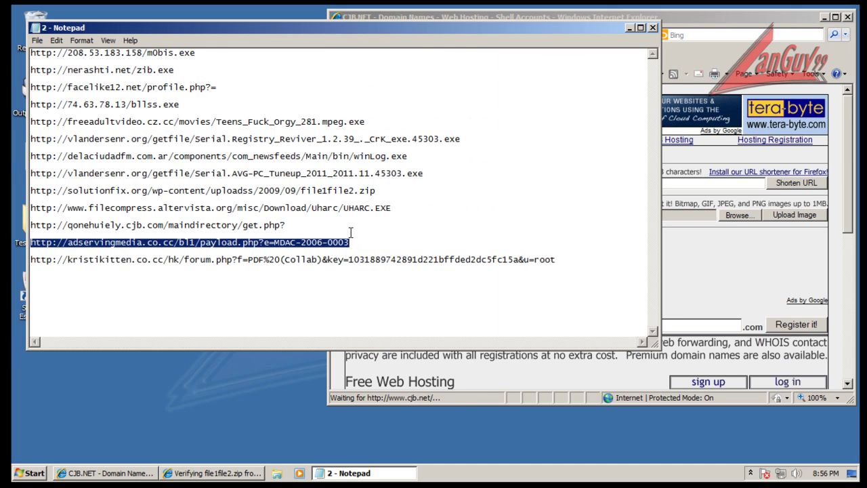
pyautogui.click(678, 19)
pyautogui.click(561, 35)
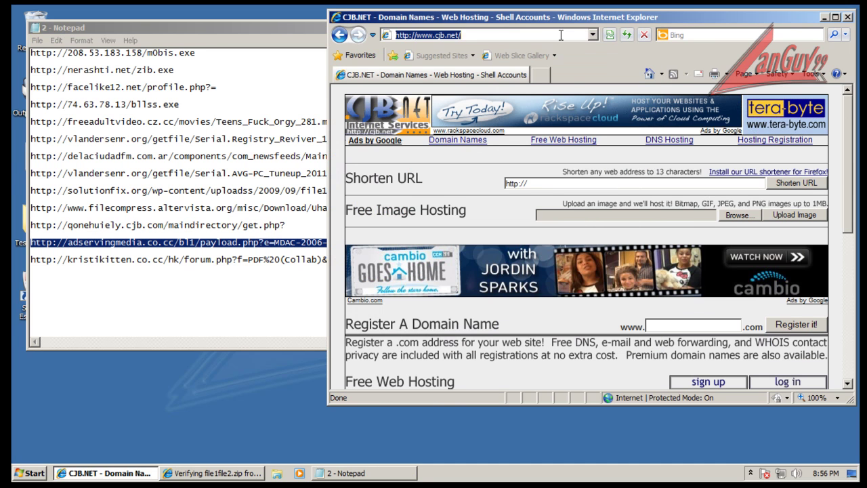
pyautogui.hotkey('ctrl', 'v')
pyautogui.press('Return')
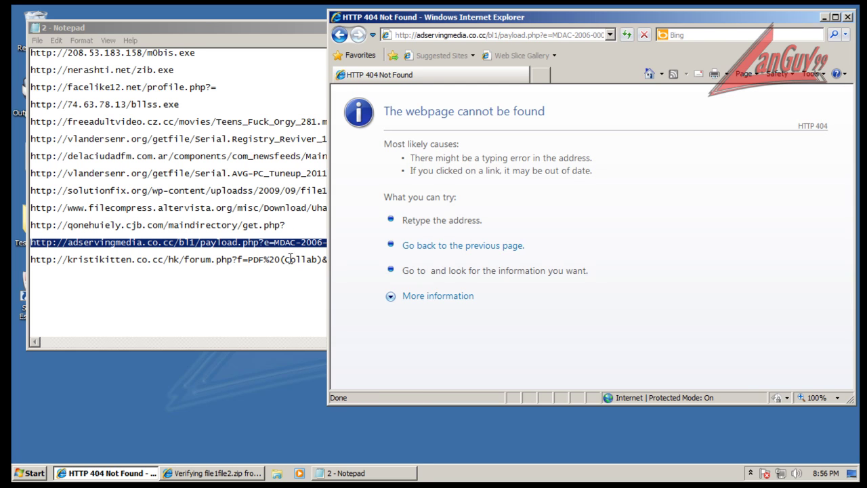
# Copy the kristikitten forum.php URL, launch file1file2, then close Notepad and the file1file2[1] folder
pyautogui.click(290, 259)
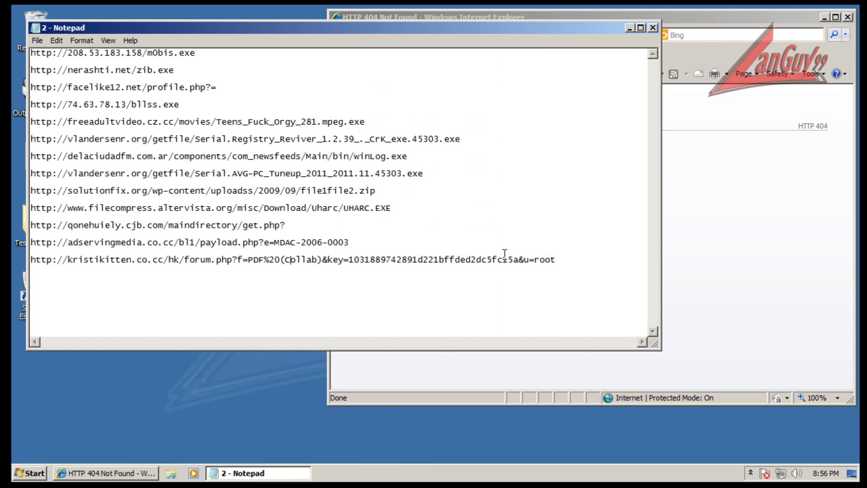
pyautogui.click(565, 259)
pyautogui.hotkey('shift', 'Home')
pyautogui.doubleClick(330, 128)
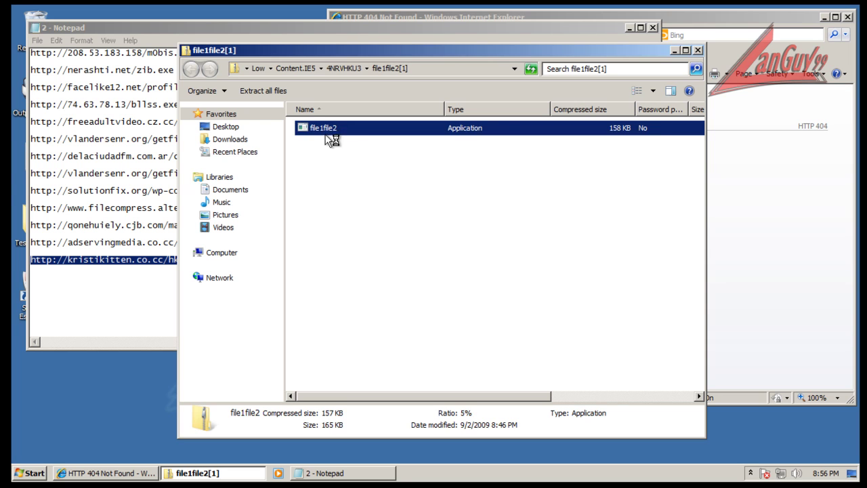
pyautogui.click(296, 30)
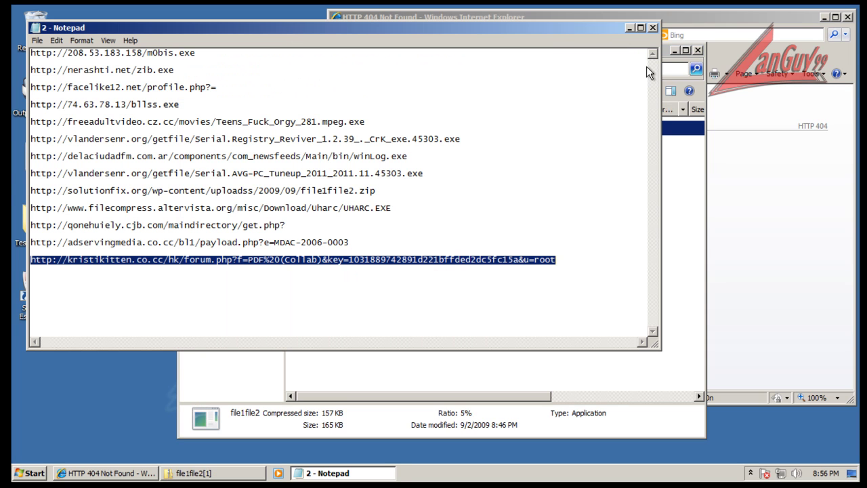
pyautogui.click(652, 28)
pyautogui.click(698, 50)
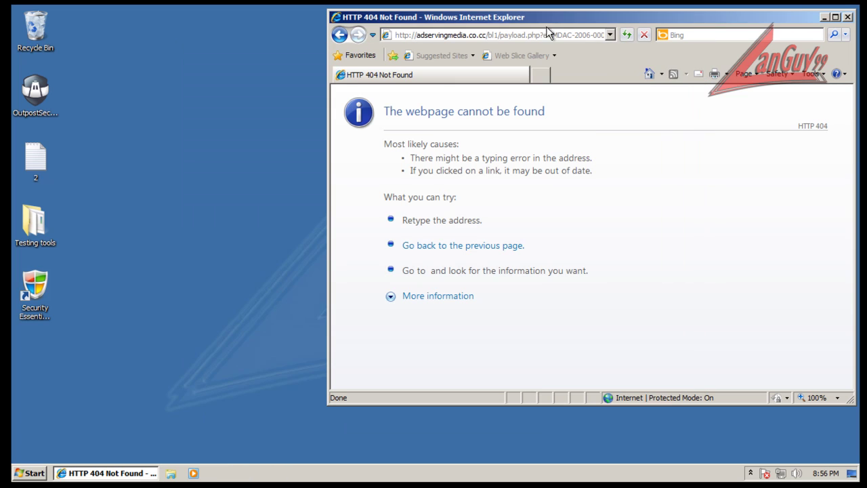
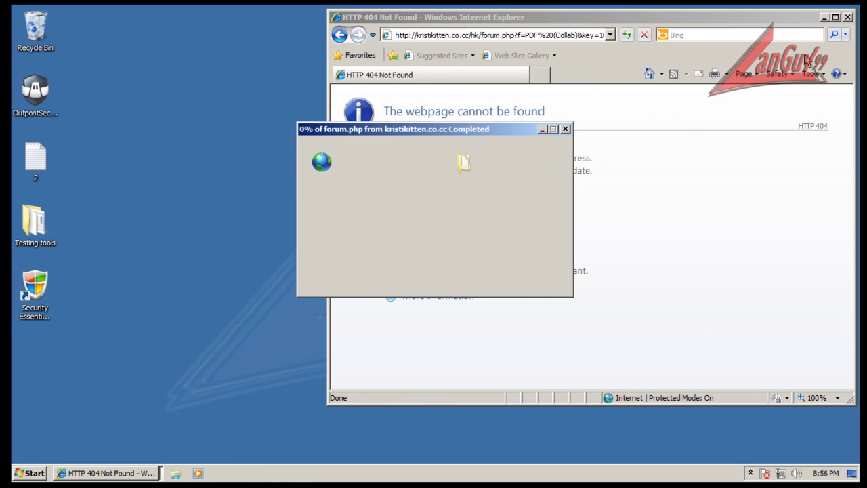
# Close the Internet Explorer 404 page and its Shell error messages, then reveal the hidden tray icons
pyautogui.click(593, 252)
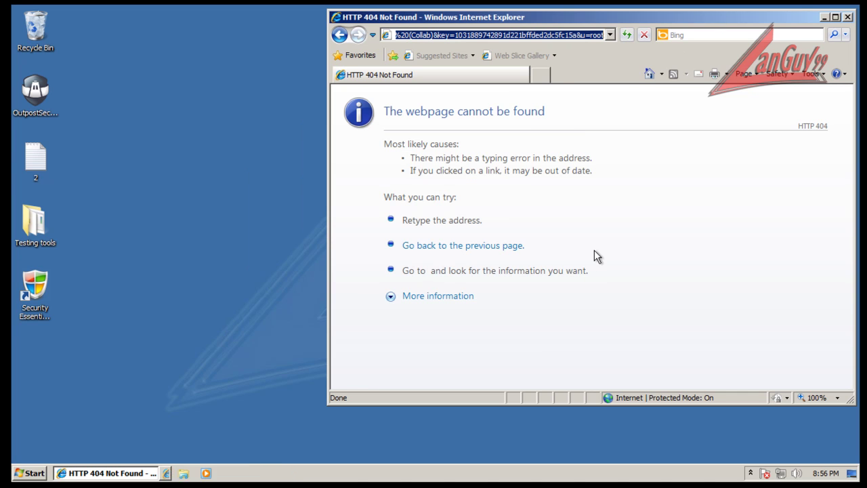
pyautogui.click(847, 17)
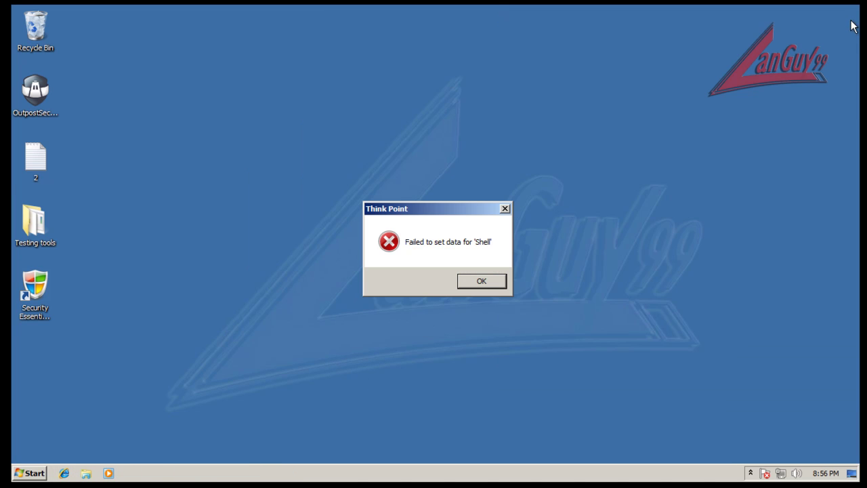
pyautogui.click(497, 282)
pyautogui.click(752, 474)
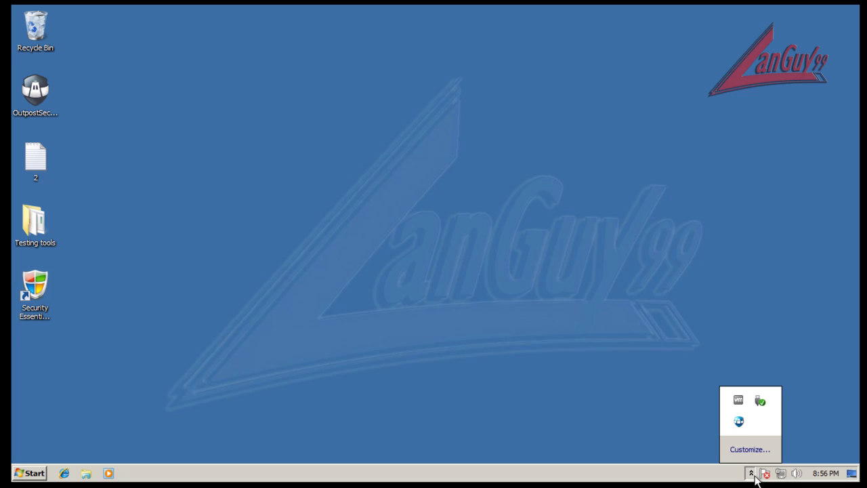
# Start an Outpost Anti-Virus quick system scan, letting the unverified program run
pyautogui.doubleClick(738, 422)
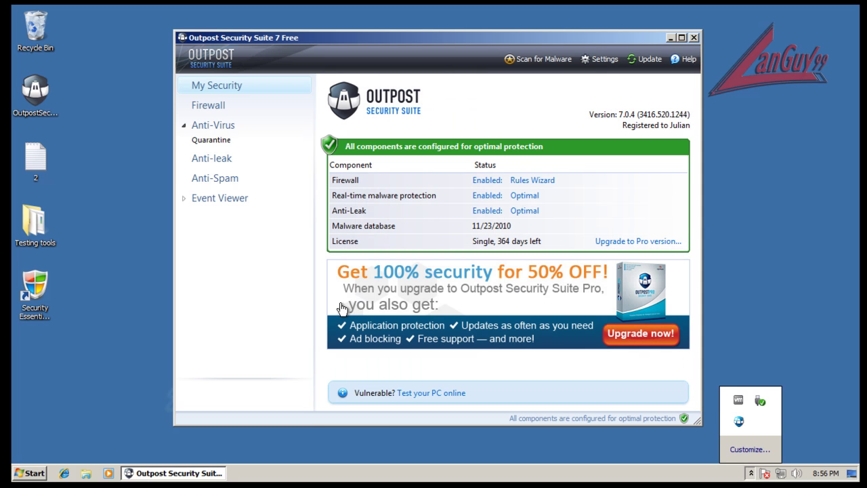
pyautogui.click(213, 128)
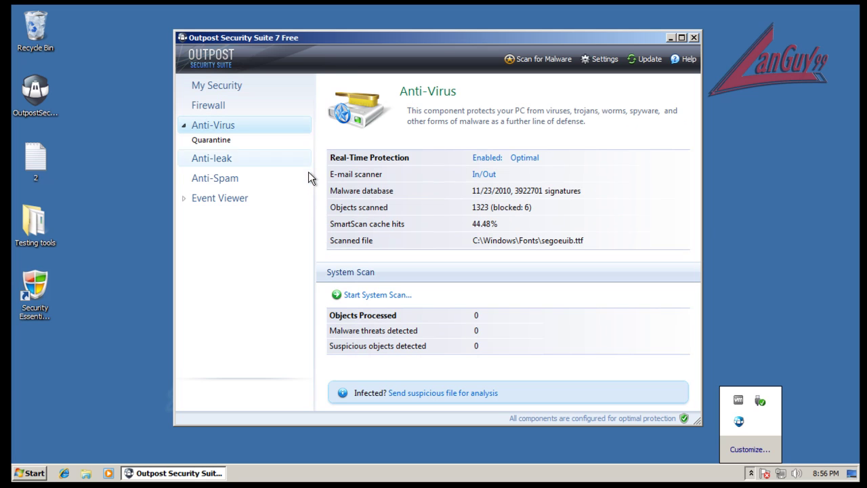
pyautogui.click(523, 60)
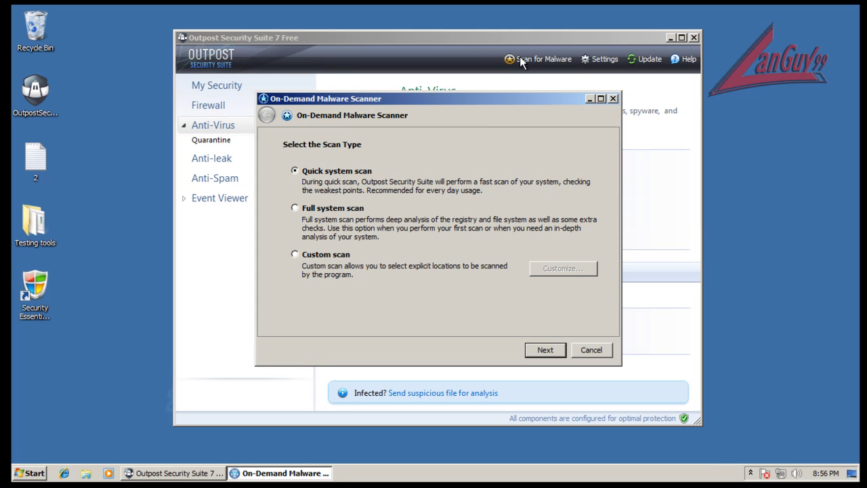
pyautogui.click(551, 351)
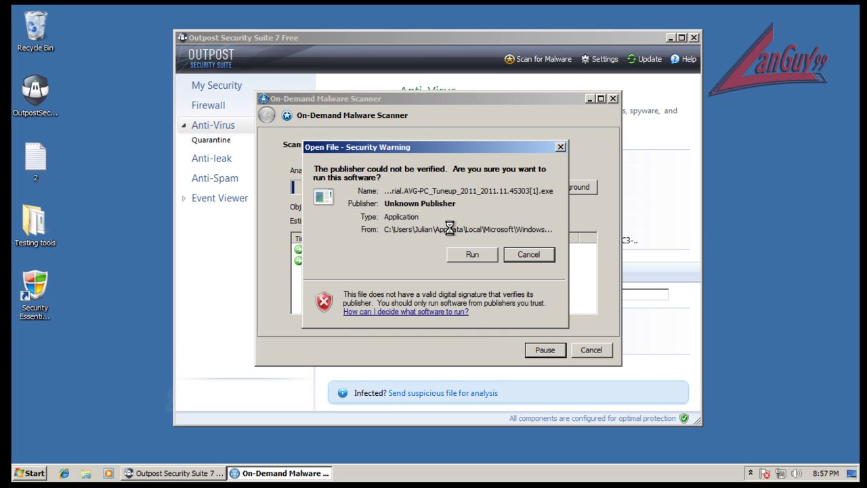
pyautogui.click(469, 254)
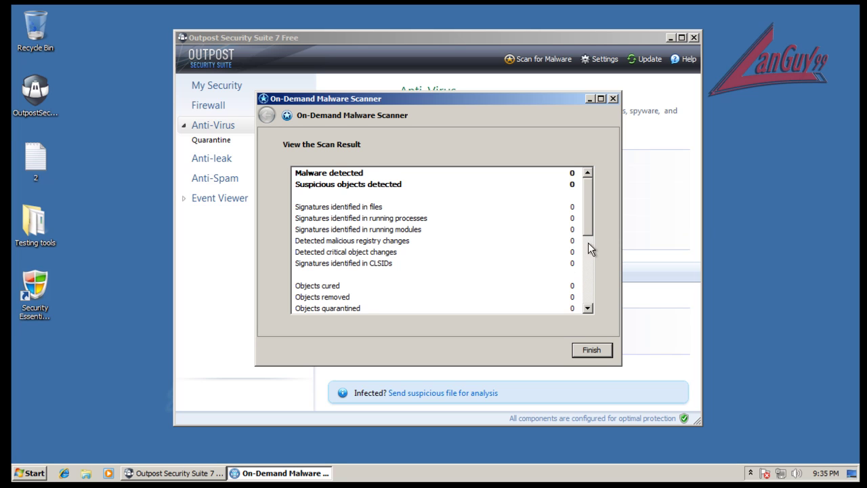
# Review the finished scan (58863 objects, no malware), then close Outpost Security Suite
pyautogui.moveTo(588, 234); pyautogui.dragTo(593, 309)
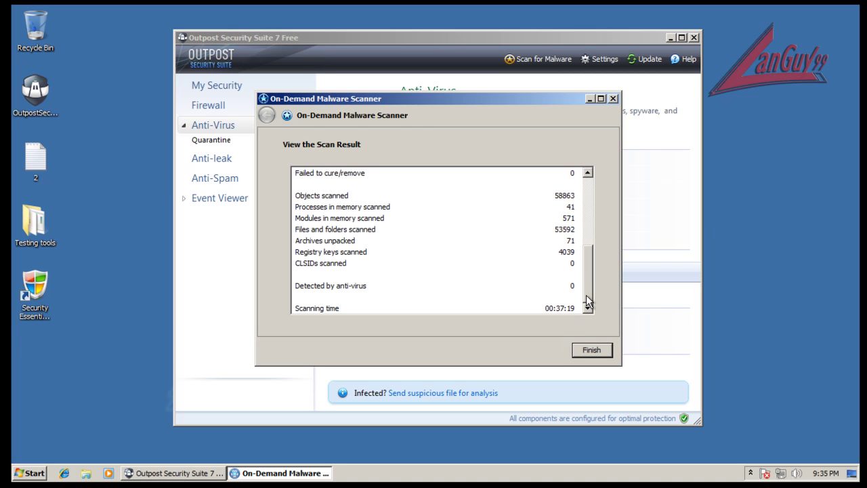
pyautogui.moveTo(586, 295); pyautogui.dragTo(590, 202)
pyautogui.click(594, 349)
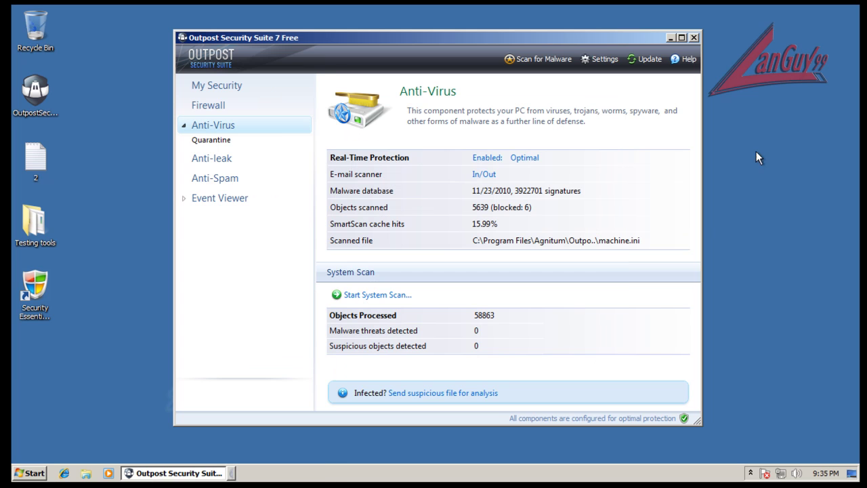
pyautogui.click(694, 38)
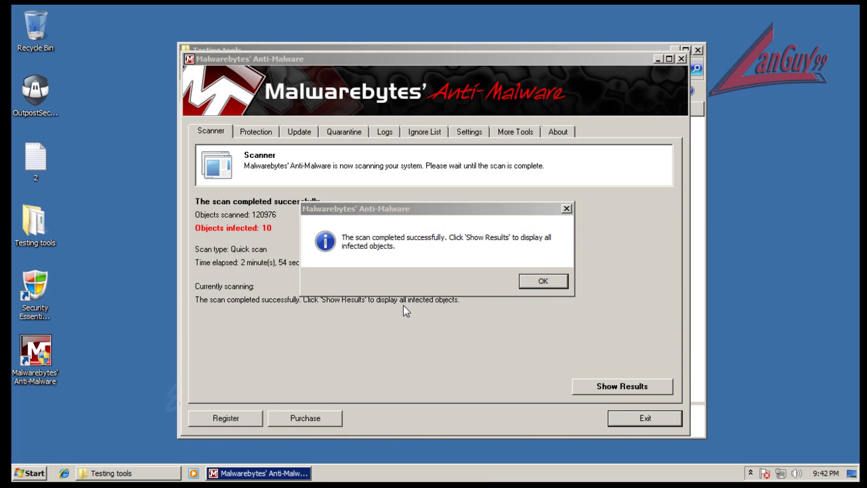
# List the 10 Malwarebytes detections, inspecting Trojan.FakeAlert and Backdoor.Bot and widening the columns
pyautogui.click(544, 282)
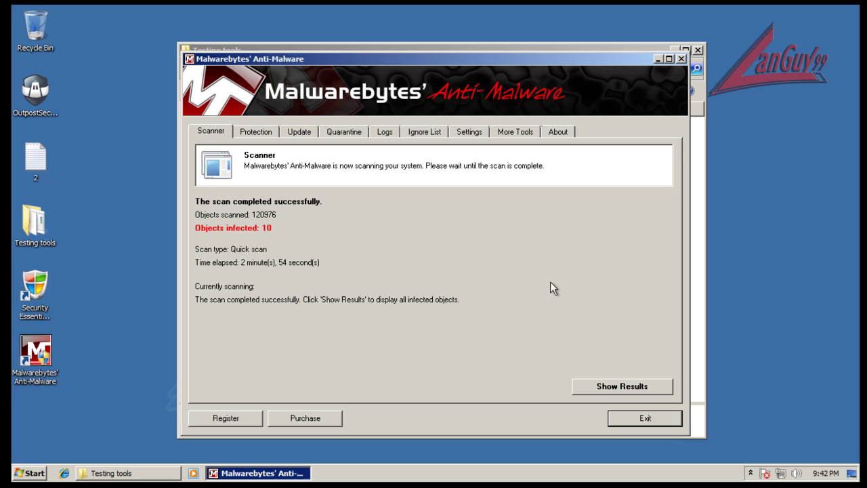
pyautogui.click(592, 387)
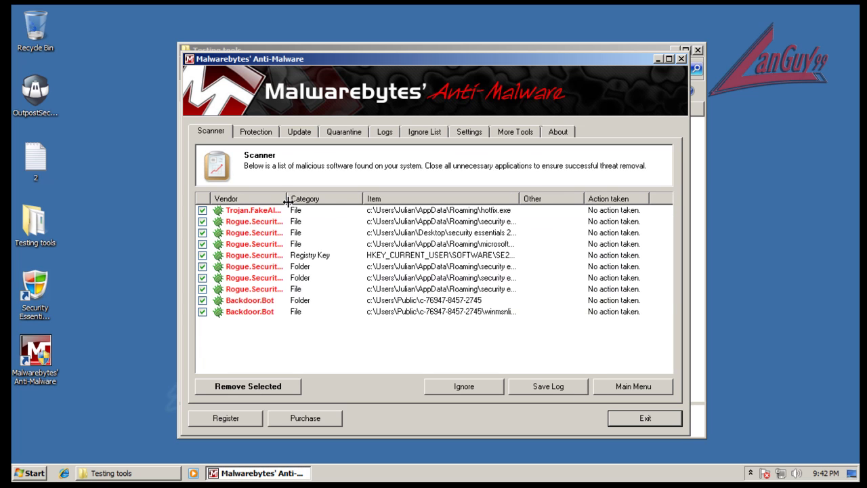
pyautogui.moveTo(288, 202); pyautogui.dragTo(341, 201)
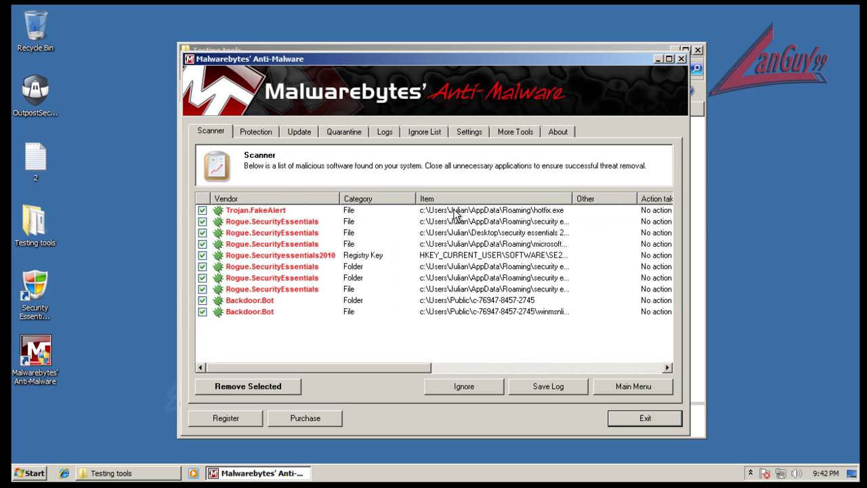
pyautogui.click(299, 213)
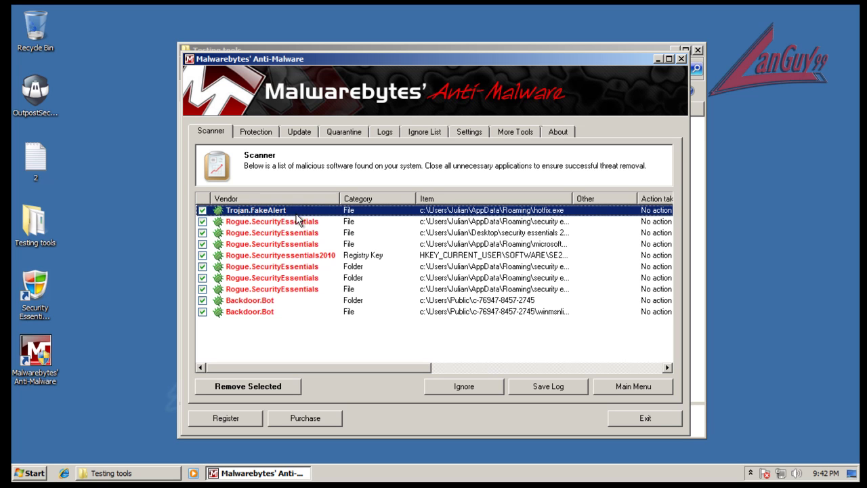
pyautogui.click(321, 302)
pyautogui.click(320, 315)
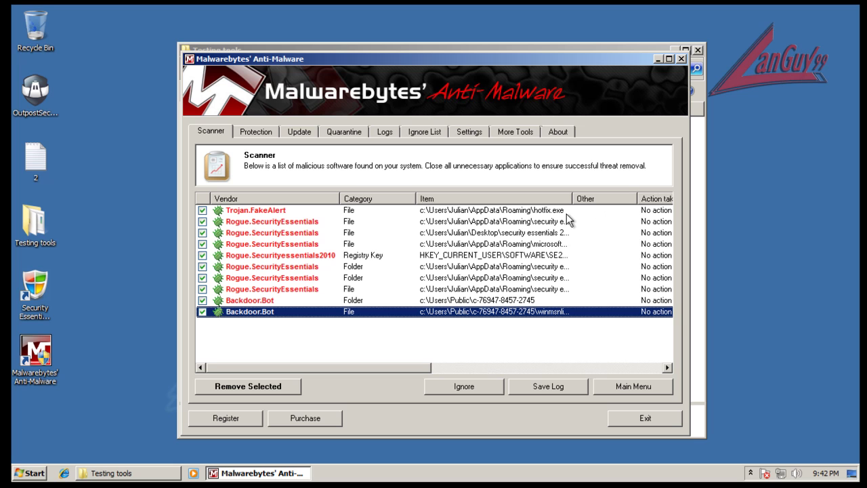
pyautogui.moveTo(573, 198); pyautogui.dragTo(628, 199)
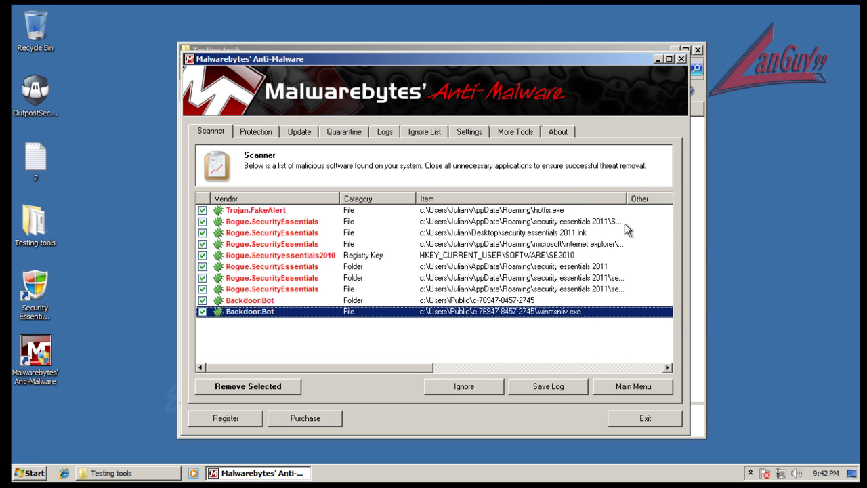
pyautogui.moveTo(628, 197); pyautogui.dragTo(675, 197)
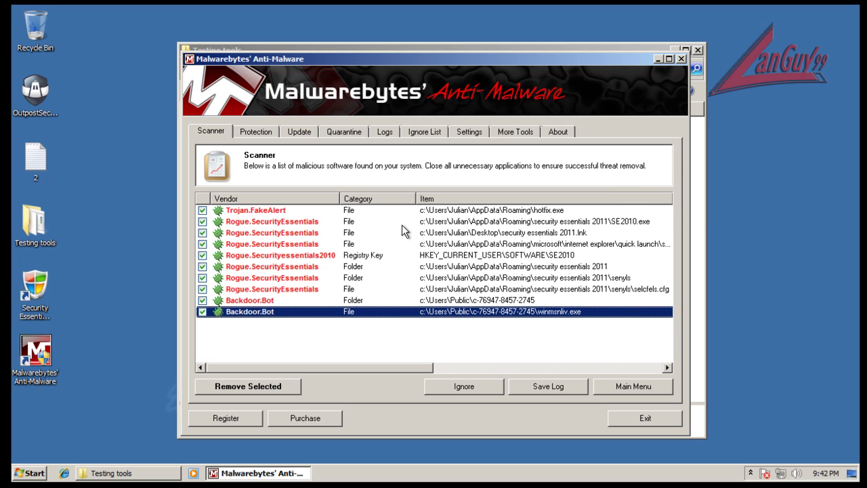
# Remove the selected threats, close the log, accept the restart and allow Outpost's Malwarebytes prompts once
pyautogui.click(277, 389)
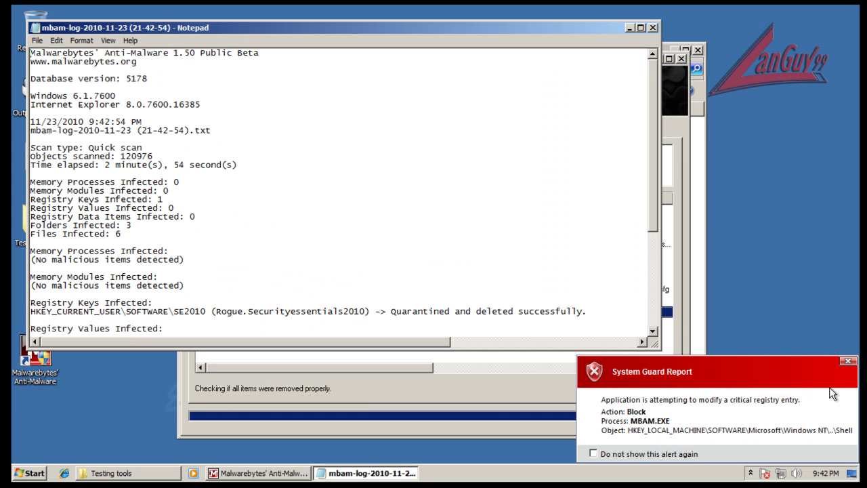
pyautogui.click(848, 360)
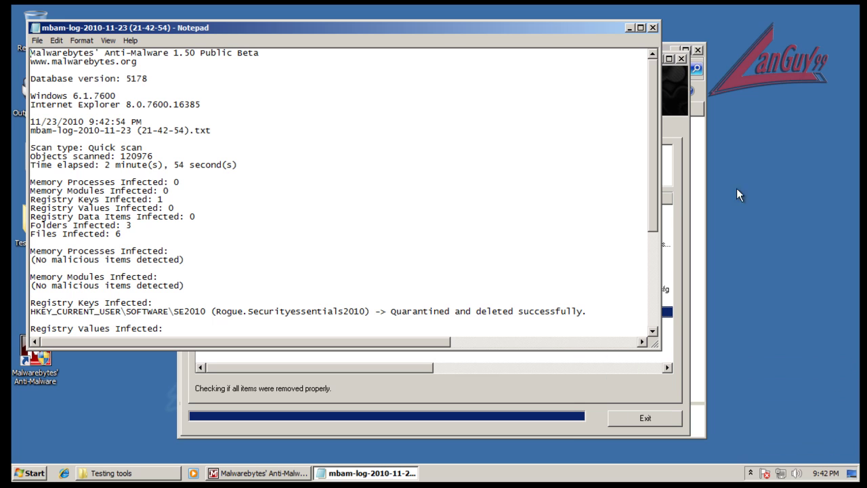
pyautogui.click(654, 28)
pyautogui.click(501, 293)
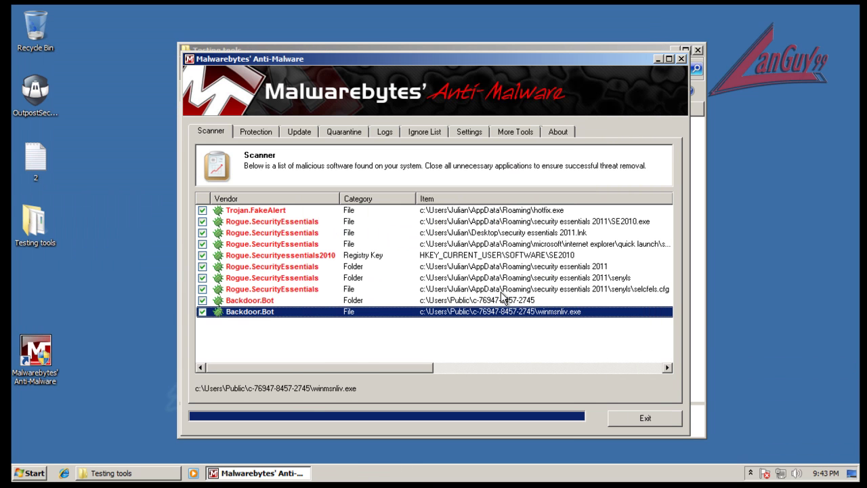
pyautogui.click(344, 320)
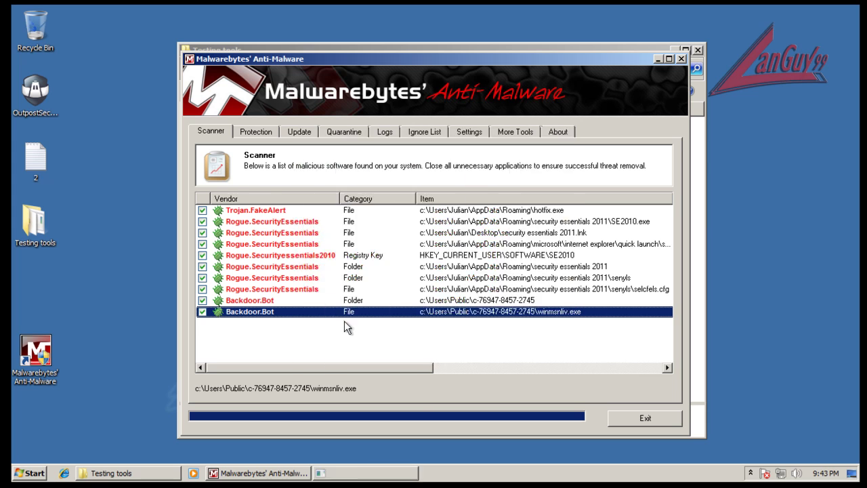
pyautogui.click(348, 329)
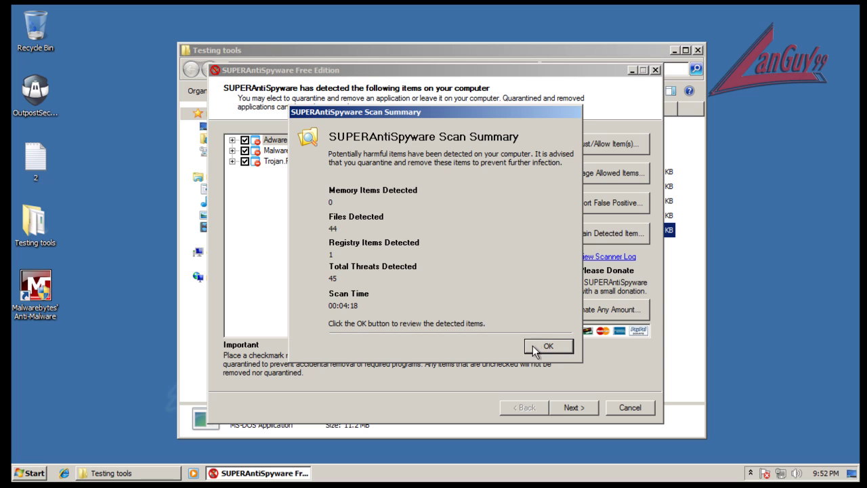
# Review the Adware.Tracking Cookie files and the Malware.Trace registry entry in SUPERAntiSpyware's results
pyautogui.click(538, 346)
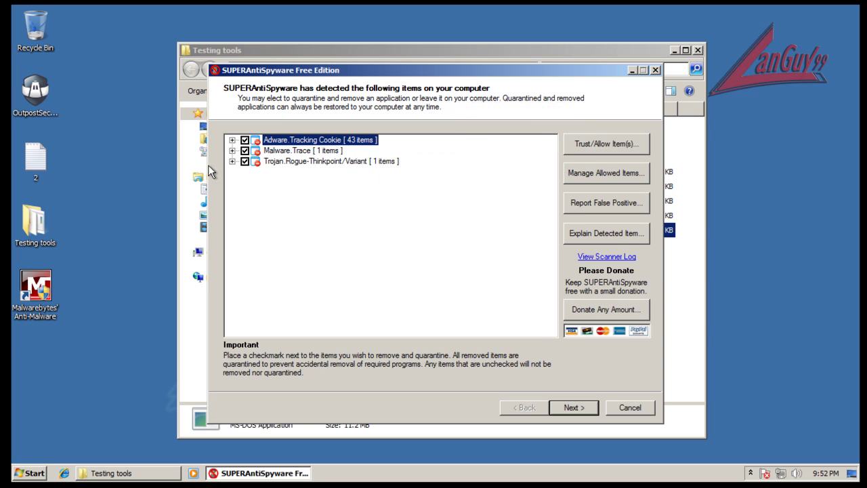
pyautogui.click(232, 140)
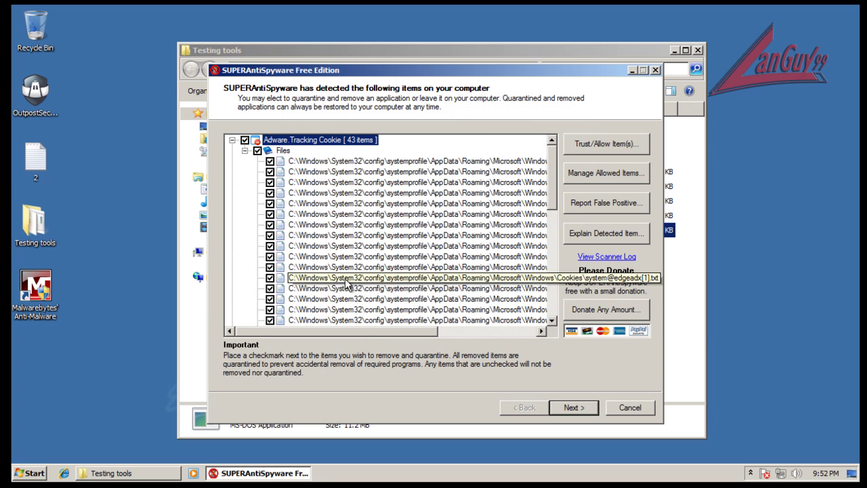
pyautogui.moveTo(349, 330); pyautogui.dragTo(503, 351)
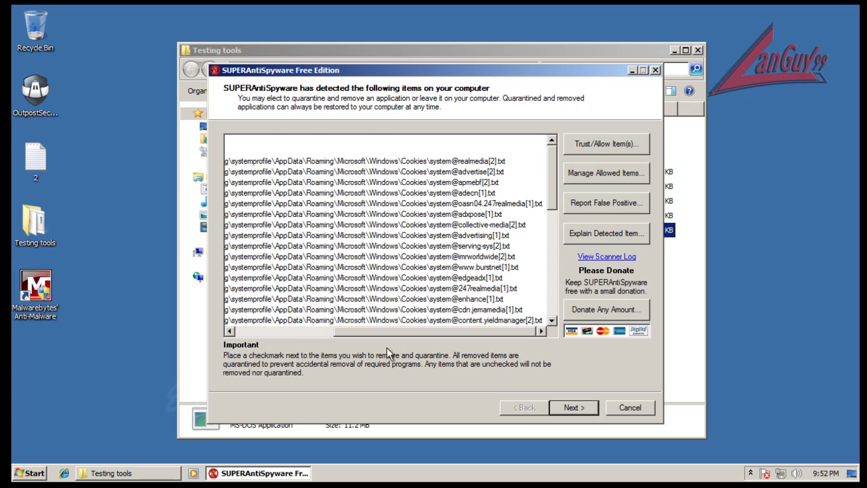
pyautogui.click(292, 330)
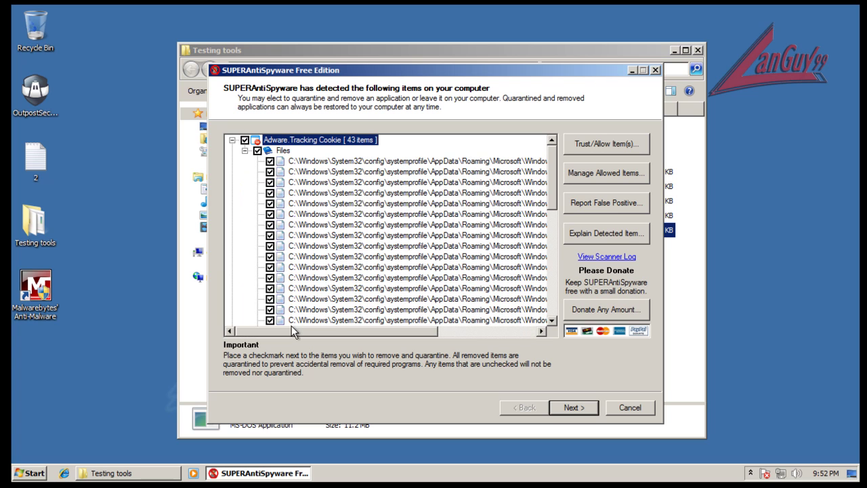
pyautogui.click(244, 151)
pyautogui.click(232, 140)
pyautogui.click(233, 151)
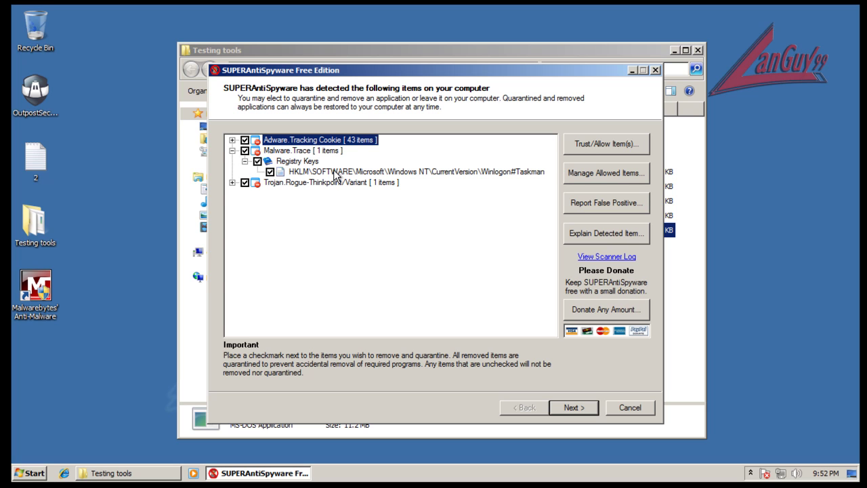
pyautogui.click(232, 151)
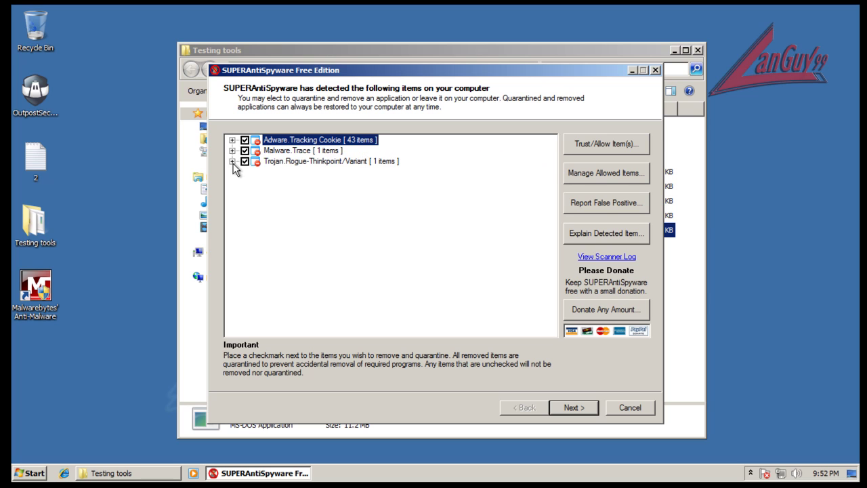
# Inspect the Thinkpoint trojan file, quarantine all checked detections and accept the reboot
pyautogui.click(232, 161)
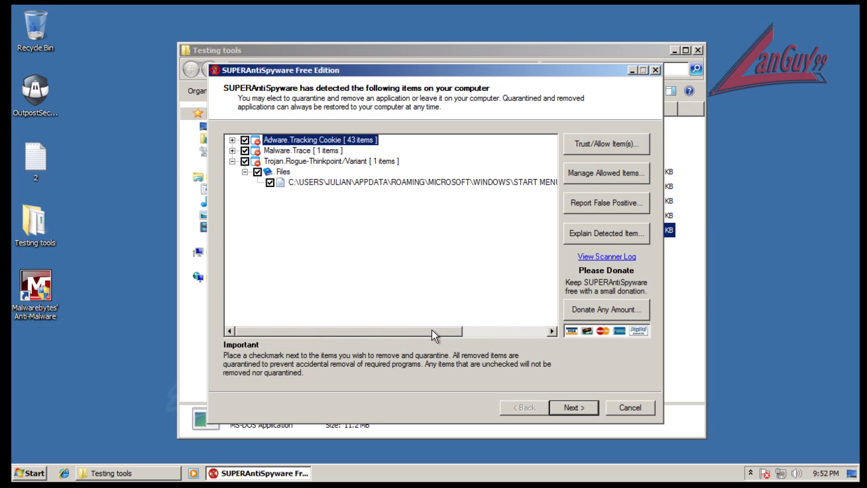
pyautogui.moveTo(432, 329); pyautogui.dragTo(525, 338)
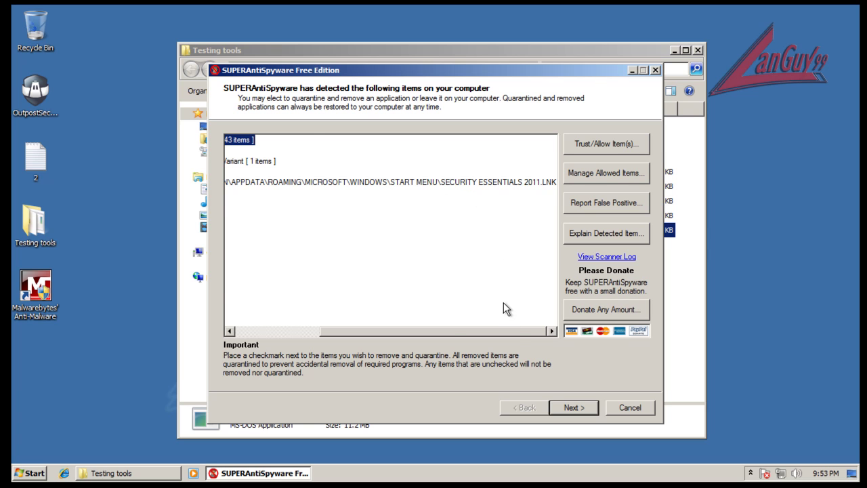
pyautogui.moveTo(513, 333); pyautogui.dragTo(364, 314)
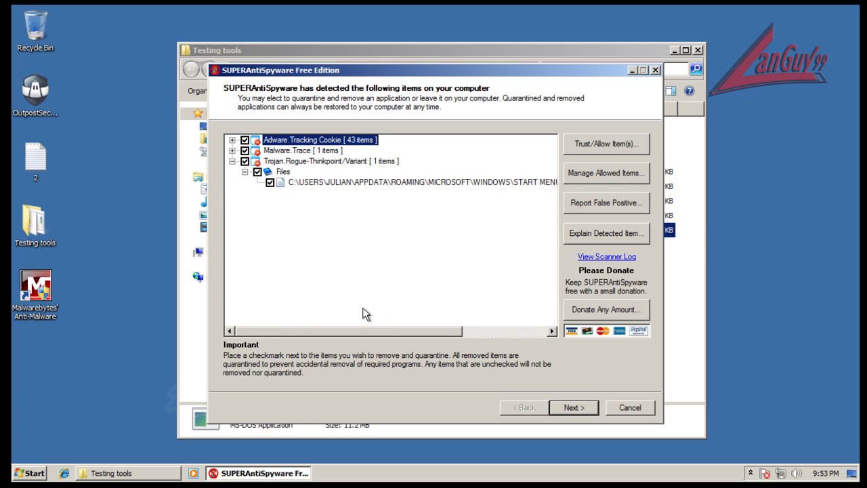
pyautogui.click(231, 163)
pyautogui.click(566, 407)
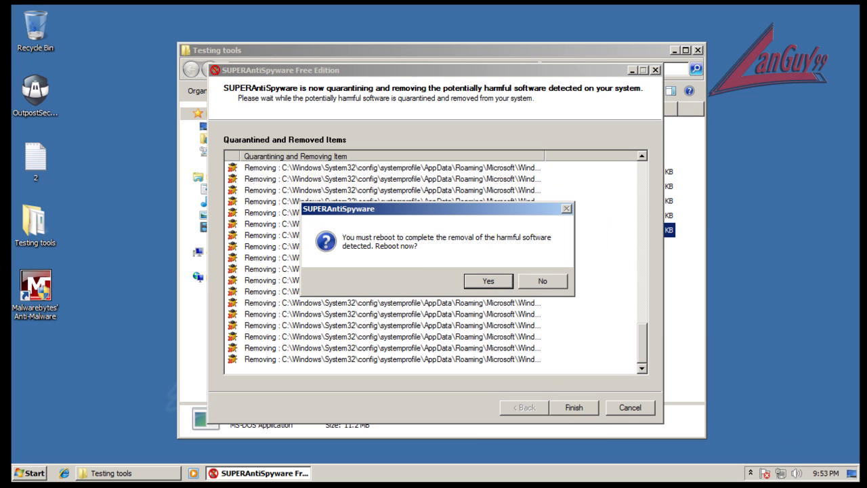
pyautogui.click(489, 281)
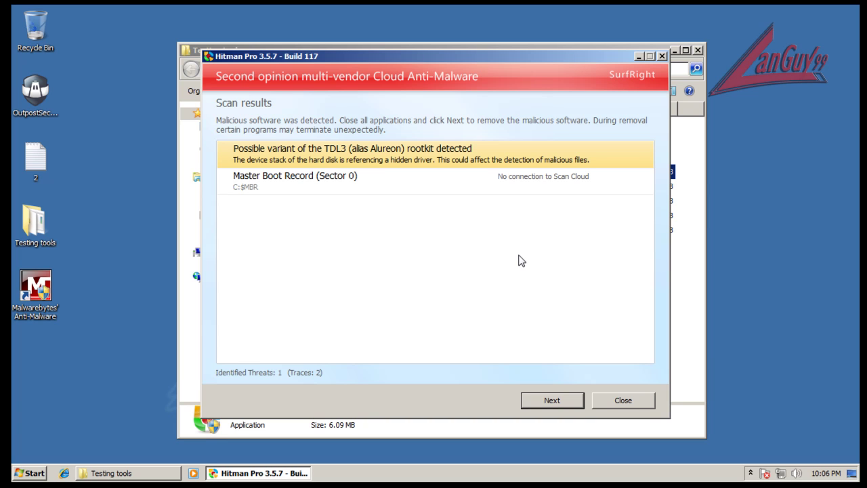
# Close Hitman Pro and the Testing tools folder, then open the desktop clt folder
pyautogui.click(633, 403)
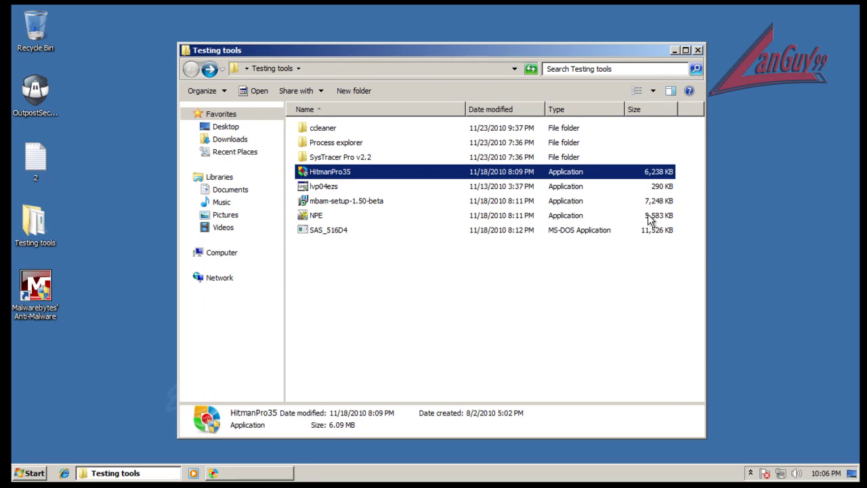
pyautogui.click(698, 50)
pyautogui.click(751, 473)
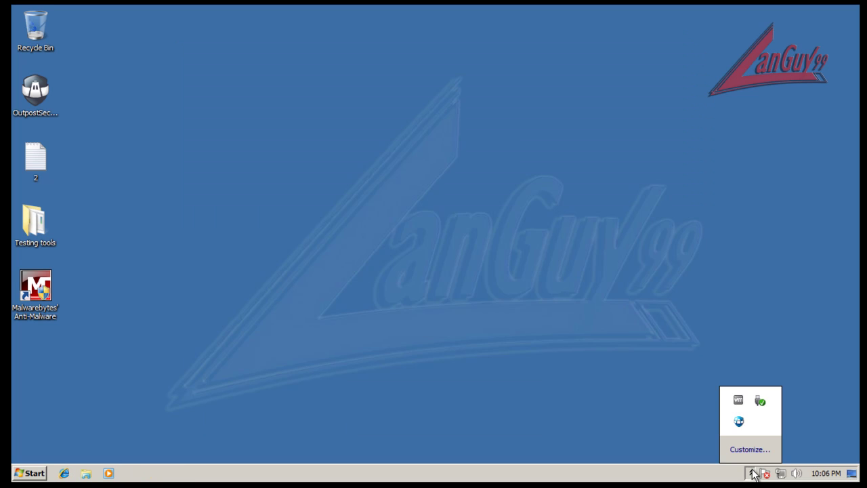
pyautogui.click(751, 473)
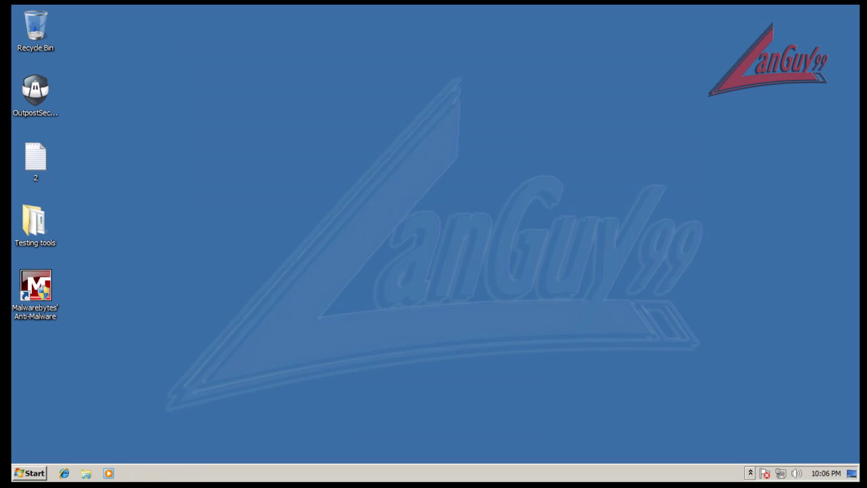
pyautogui.click(332, 227)
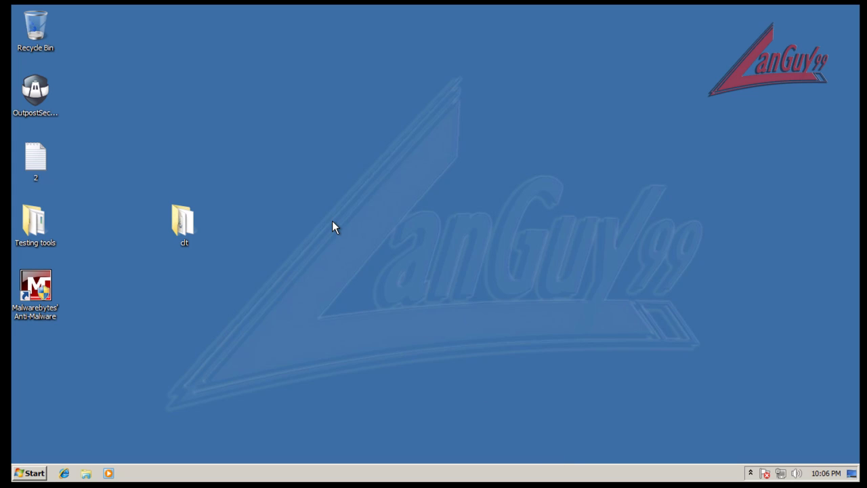
pyautogui.doubleClick(181, 218)
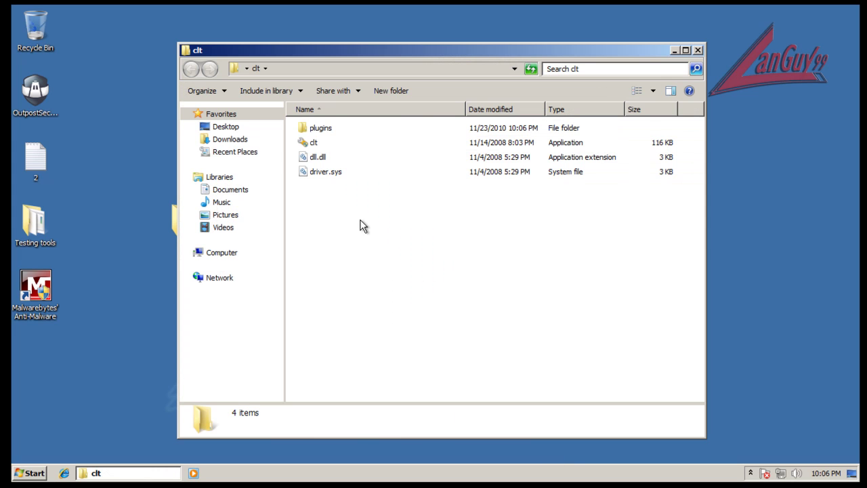
# Launch clt.exe with administrator rights and start the Comodo leak tests
pyautogui.doubleClick(309, 144)
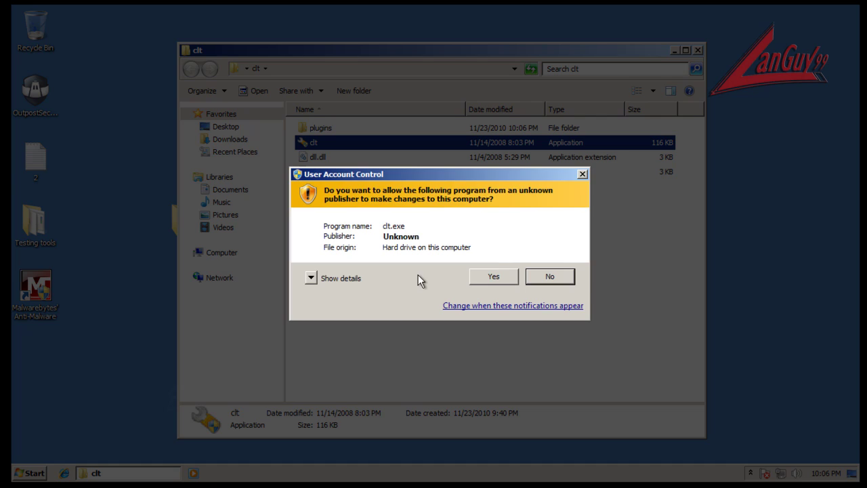
pyautogui.click(504, 277)
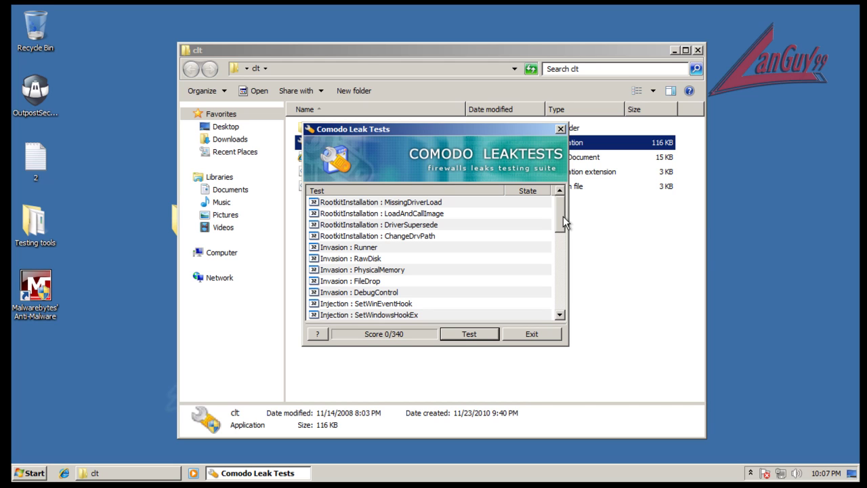
pyautogui.moveTo(563, 216)
pyautogui.mouseDown()
pyautogui.moveTo(563, 306)
pyautogui.moveTo(559, 200)
pyautogui.mouseUp()
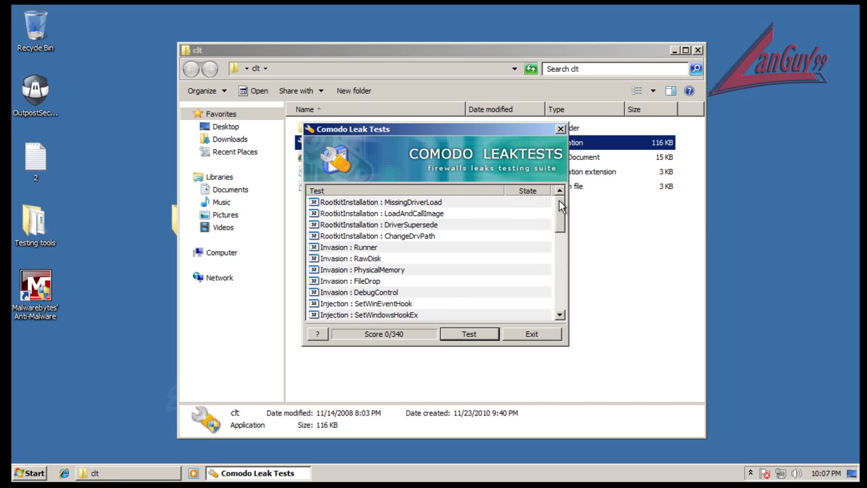
pyautogui.click(474, 334)
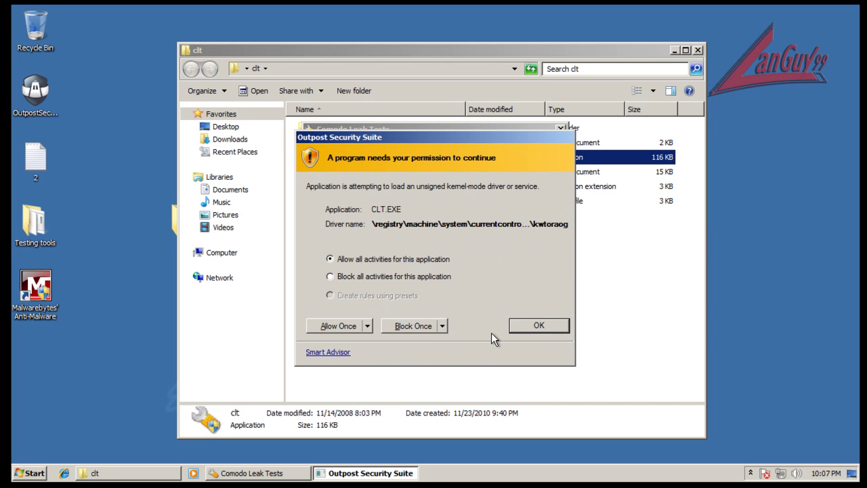
# Block all activity in Outpost's driver-load, beep.sys and ICMP prompts as the score reaches 220/340
pyautogui.click(423, 276)
pyautogui.click(539, 325)
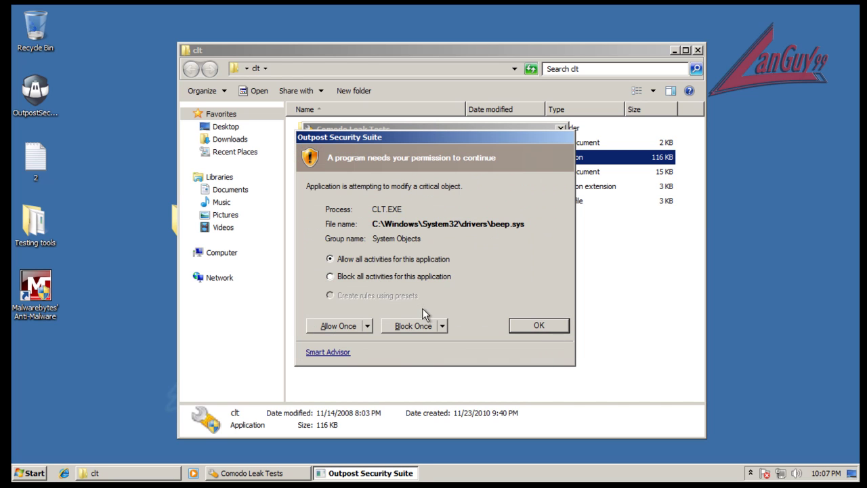
pyautogui.click(547, 326)
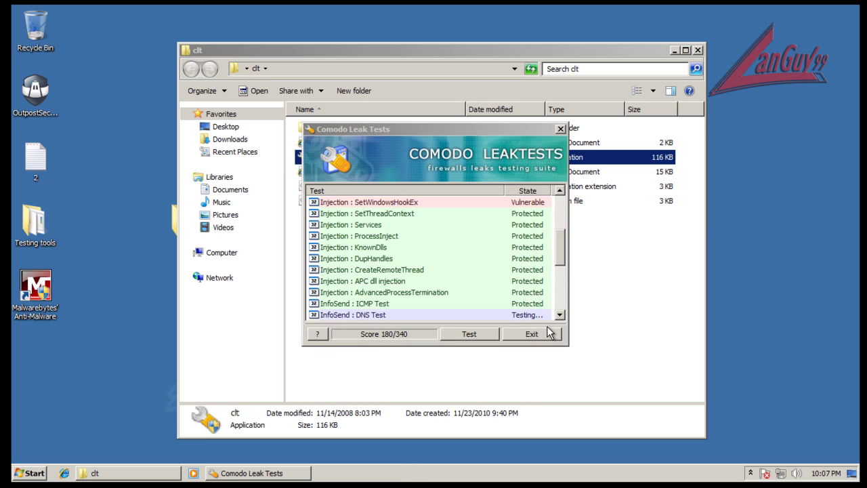
pyautogui.click(403, 273)
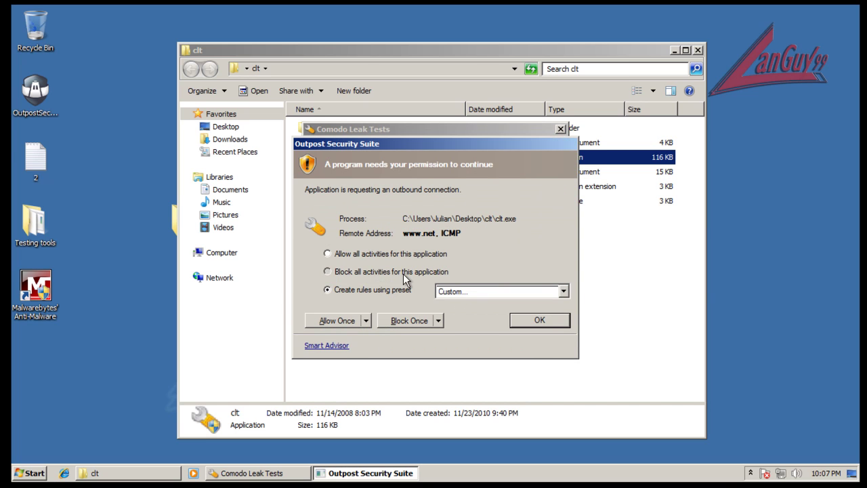
pyautogui.click(553, 319)
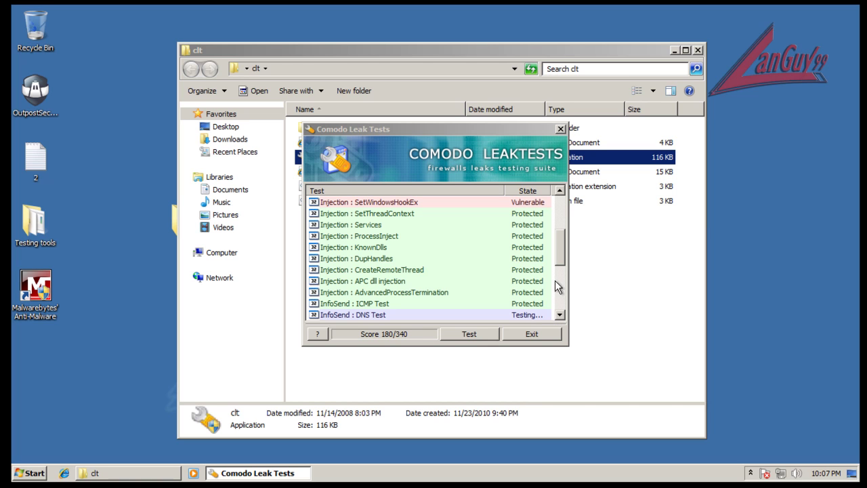
pyautogui.moveTo(558, 267); pyautogui.dragTo(560, 290)
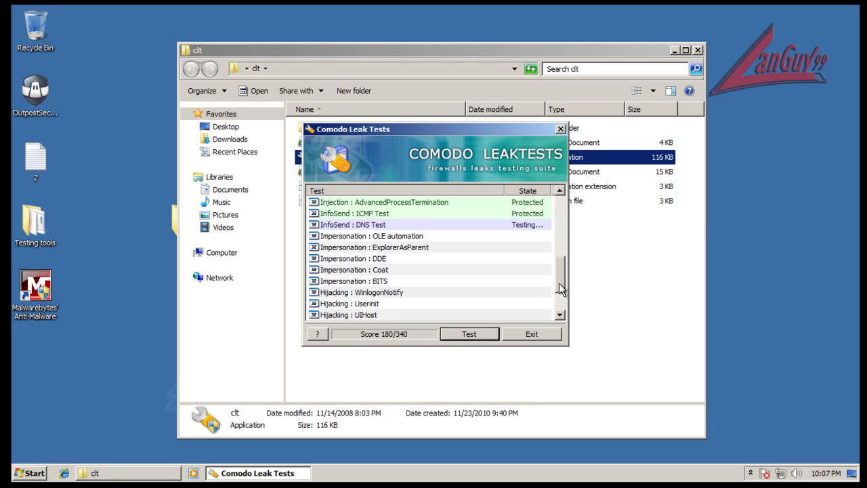
pyautogui.click(750, 472)
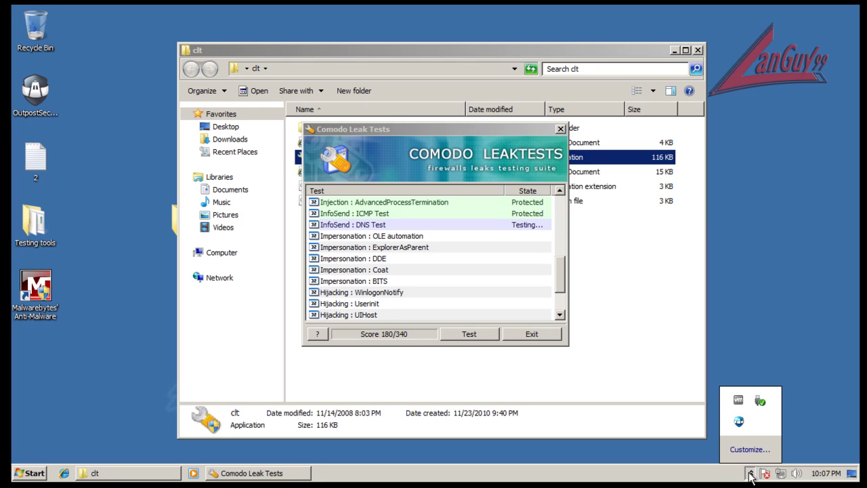
pyautogui.click(687, 384)
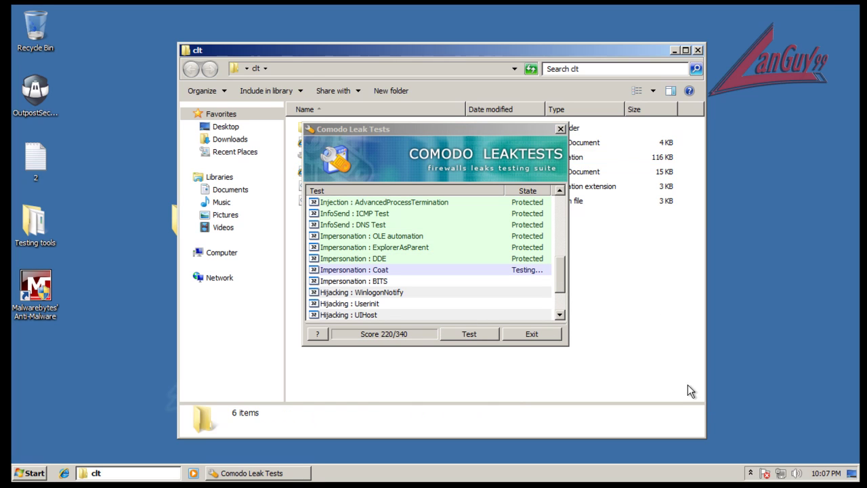
pyautogui.click(751, 473)
# Open Outpost's firewall Anti-Leak protection page, moving the Leak Tests window to the lower left
pyautogui.doubleClick(738, 421)
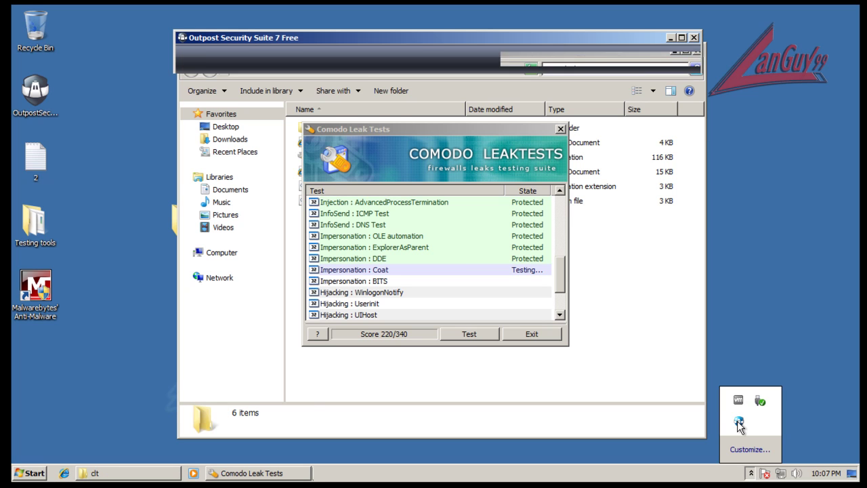
pyautogui.moveTo(491, 130); pyautogui.dragTo(218, 238)
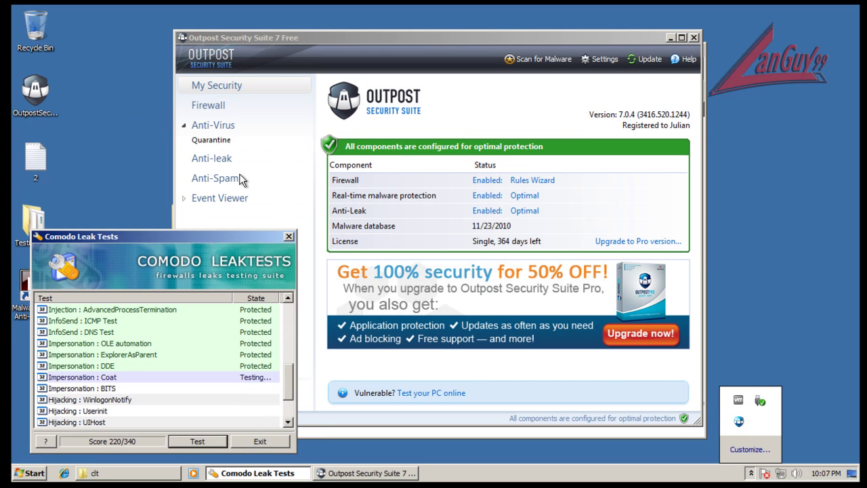
pyautogui.click(208, 105)
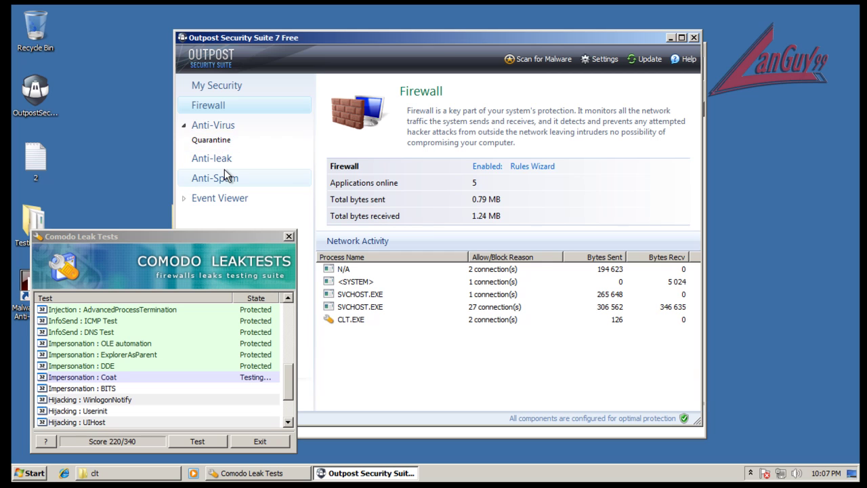
pyautogui.click(221, 143)
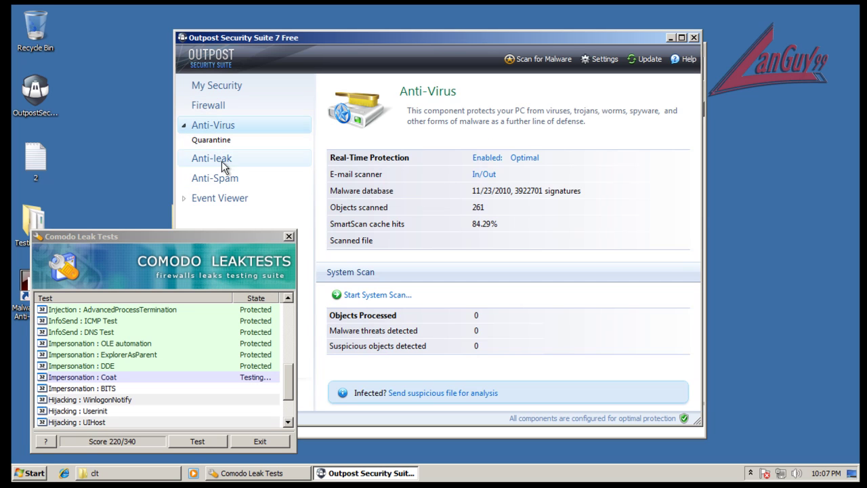
pyautogui.click(219, 160)
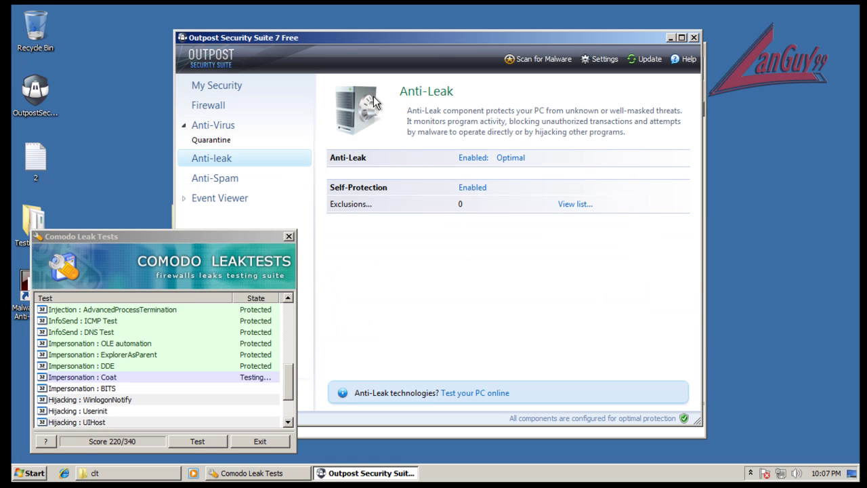
# Open the CLT.EXE application rule in Outpost settings and view its network, anti-leak and options tabs
pyautogui.click(600, 59)
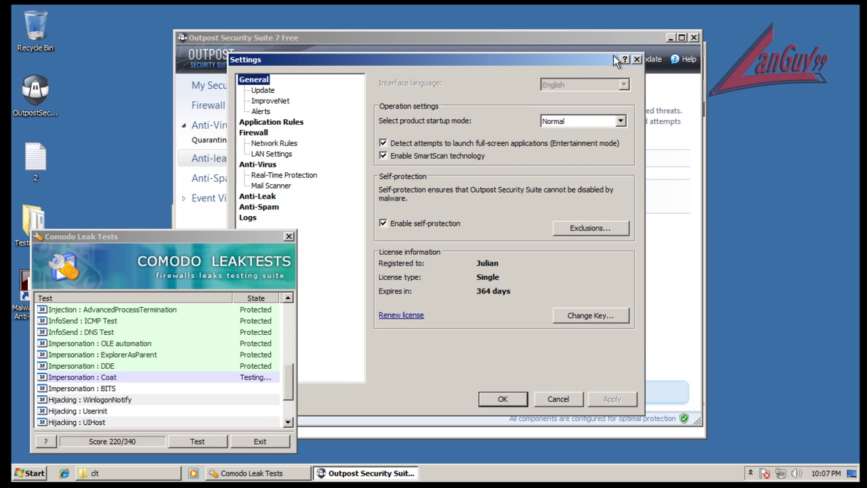
pyautogui.click(278, 123)
pyautogui.click(438, 127)
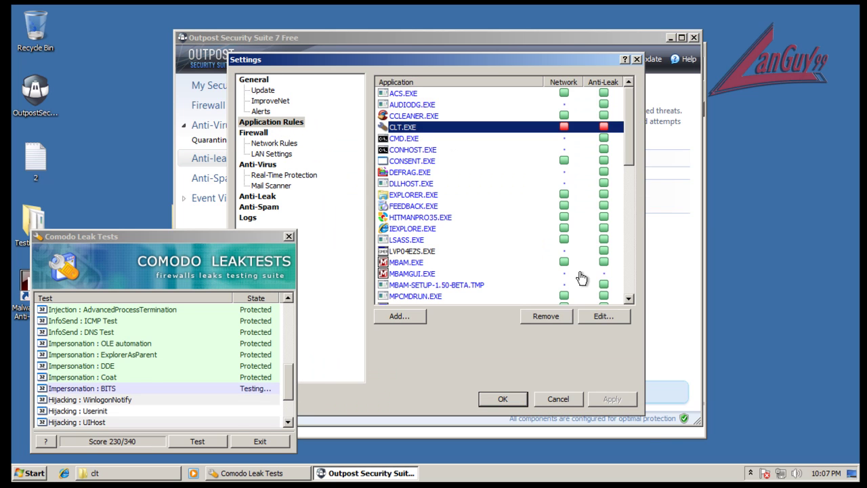
pyautogui.click(603, 316)
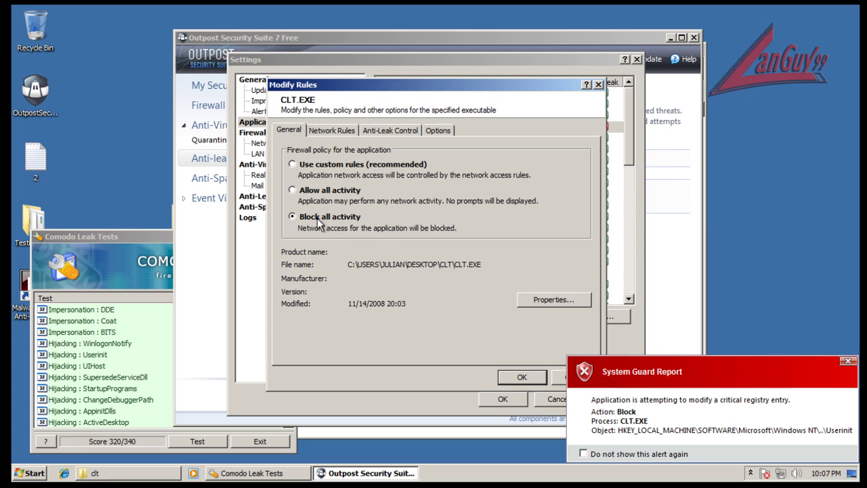
pyautogui.click(332, 131)
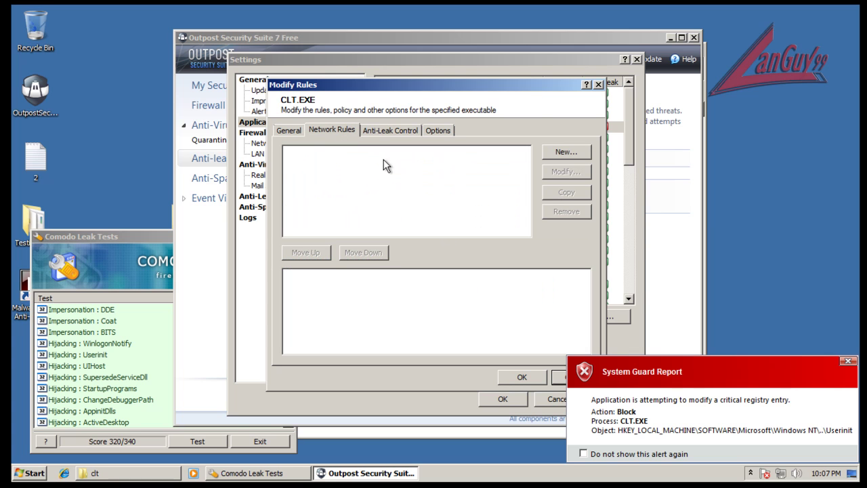
pyautogui.click(392, 131)
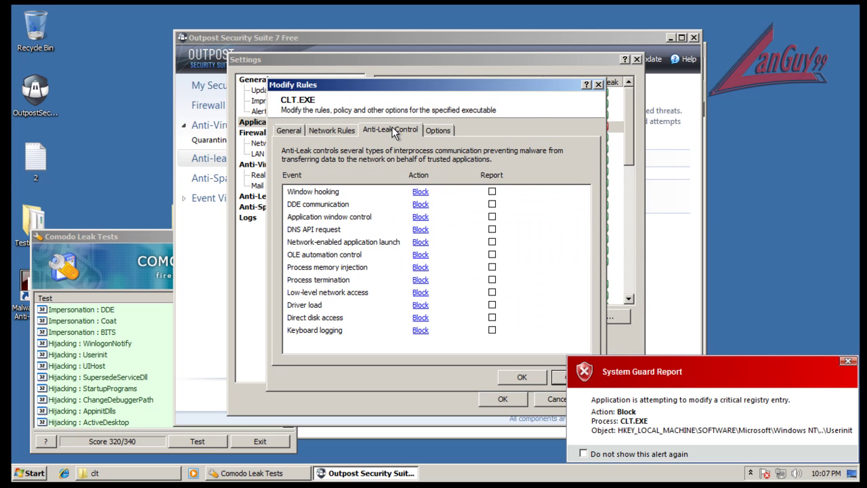
pyautogui.click(441, 131)
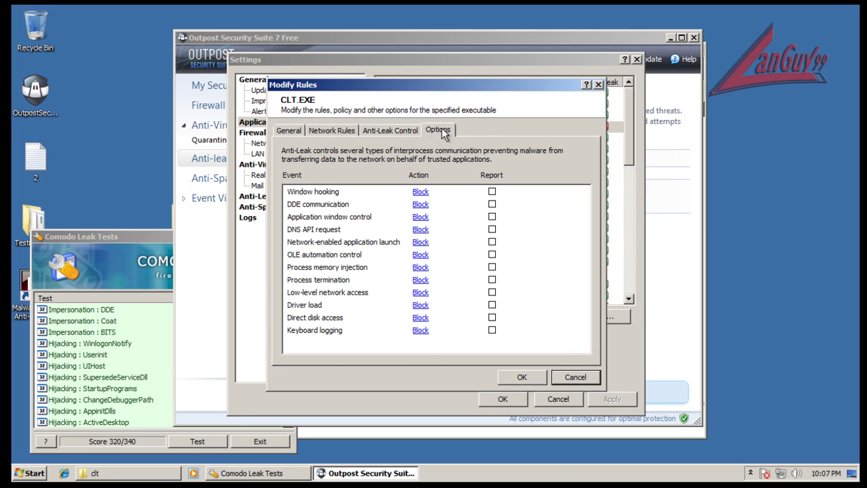
# Set CLT.EXE's Rawsocket access to Block access, keep full-screen mode at Prompt, and save
pyautogui.click(490, 160)
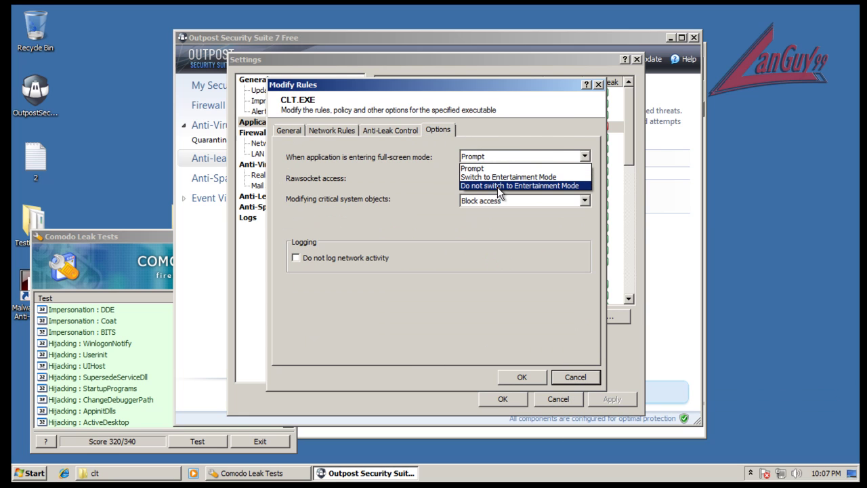
pyautogui.click(484, 202)
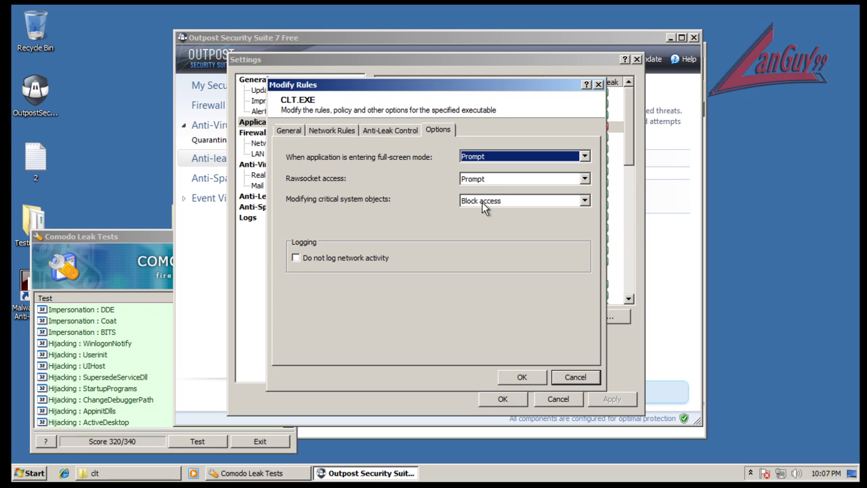
pyautogui.click(483, 179)
pyautogui.click(490, 207)
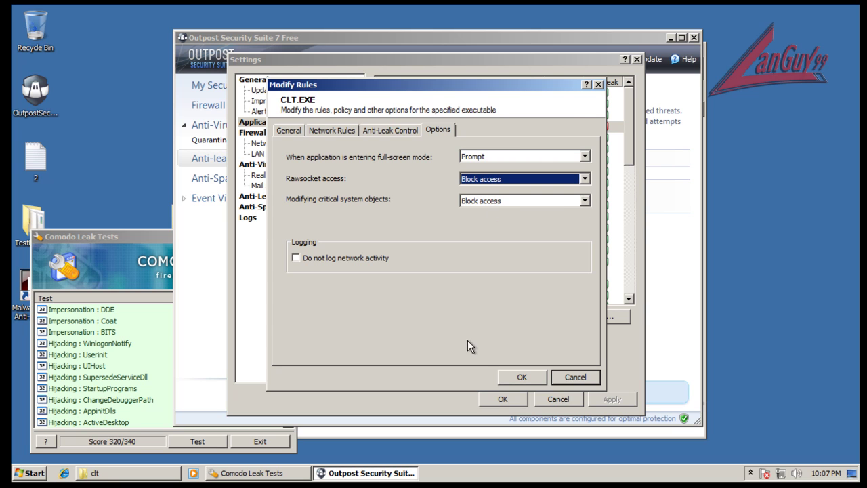
pyautogui.click(521, 377)
pyautogui.click(618, 400)
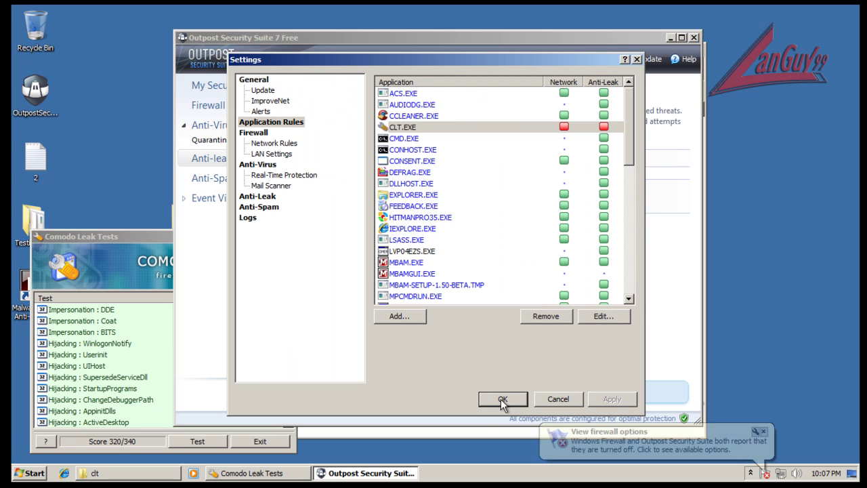
pyautogui.click(502, 399)
# Review the vulnerable SetWinEventHook and SetWindowsHookEx results at 320/340, then exit Comodo Leak Tests
pyautogui.moveTo(99, 237); pyautogui.dragTo(300, 187)
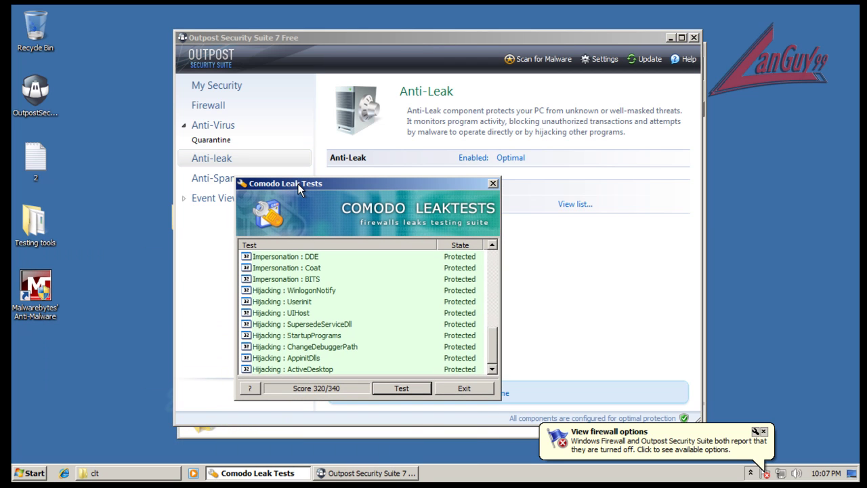
pyautogui.moveTo(491, 363); pyautogui.dragTo(488, 291)
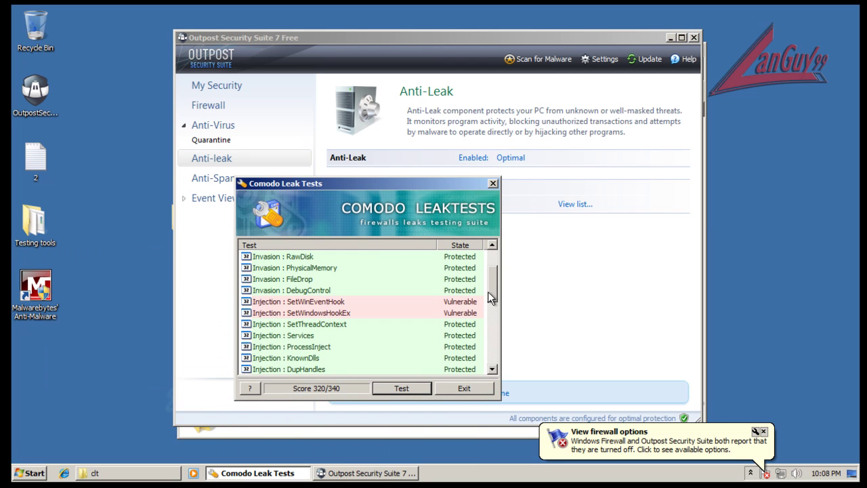
pyautogui.click(360, 311)
pyautogui.press('Up')
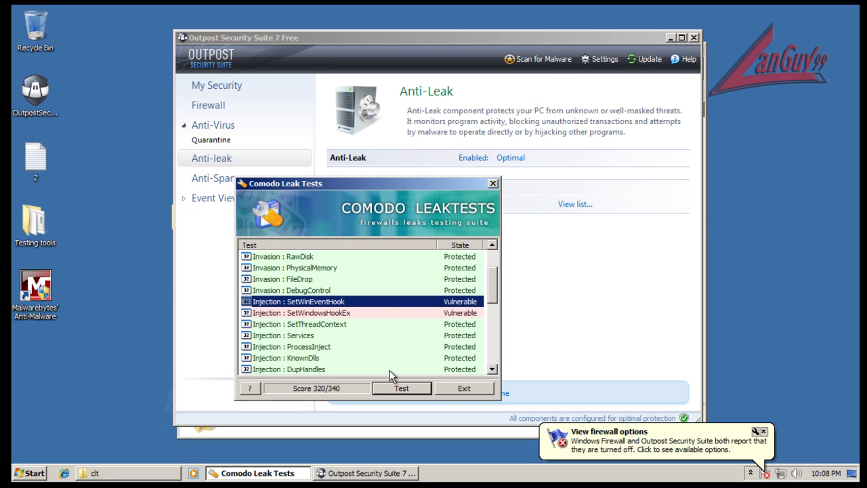
pyautogui.click(764, 432)
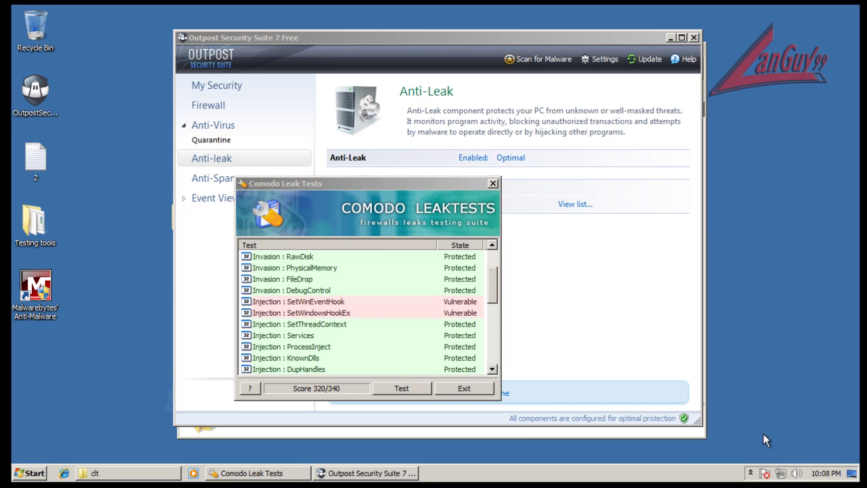
pyautogui.click(344, 306)
pyautogui.click(347, 313)
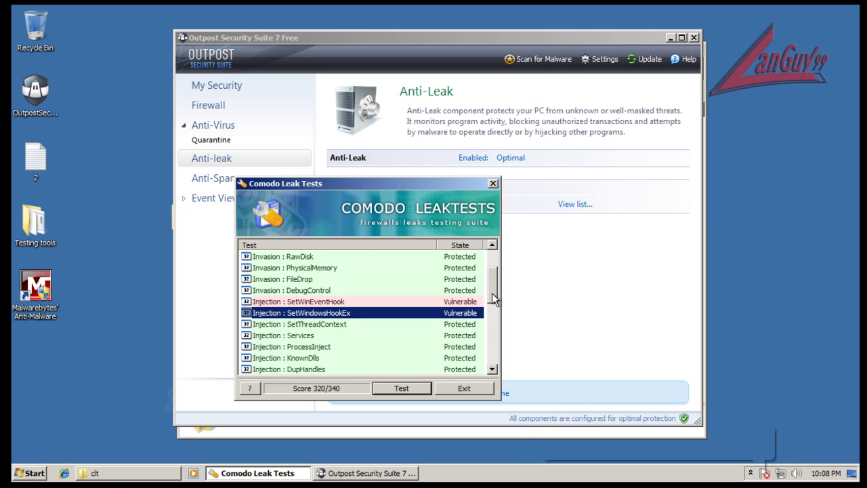
pyautogui.moveTo(492, 292)
pyautogui.mouseDown()
pyautogui.moveTo(490, 266)
pyautogui.moveTo(492, 359)
pyautogui.moveTo(492, 298)
pyautogui.mouseUp()
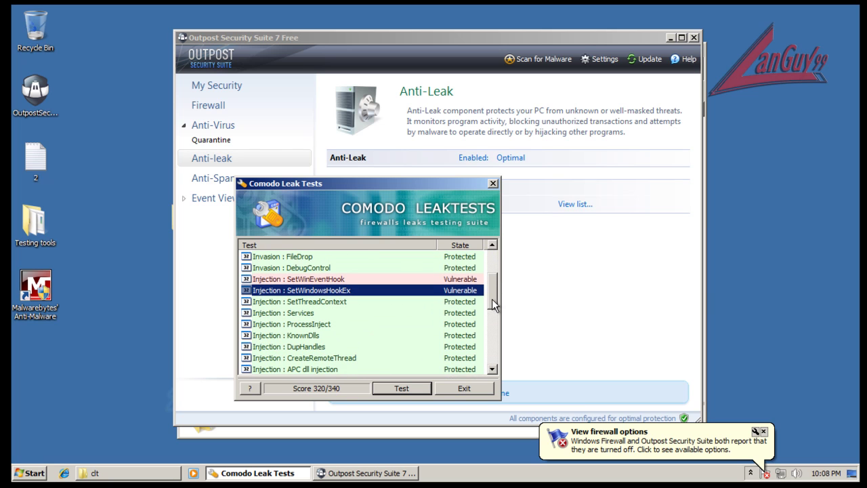
pyautogui.click(483, 389)
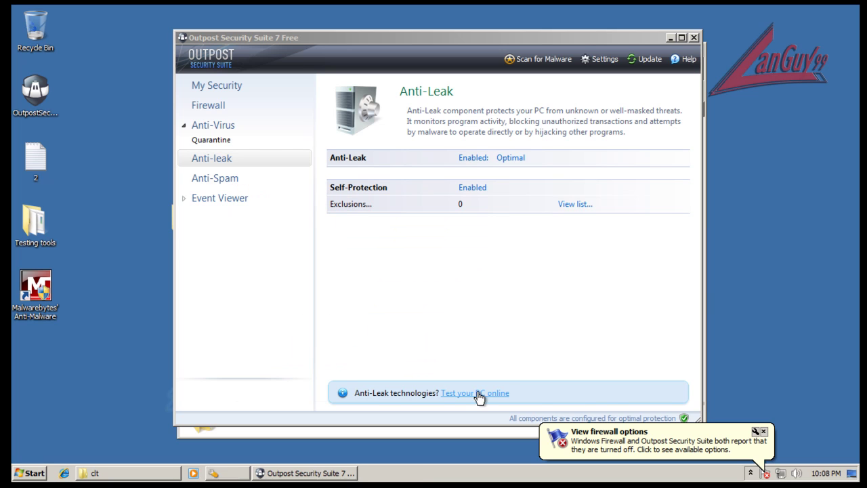
# Close Outpost and rerun clt.exe as administrator, again scoring 320/340
pyautogui.click(694, 37)
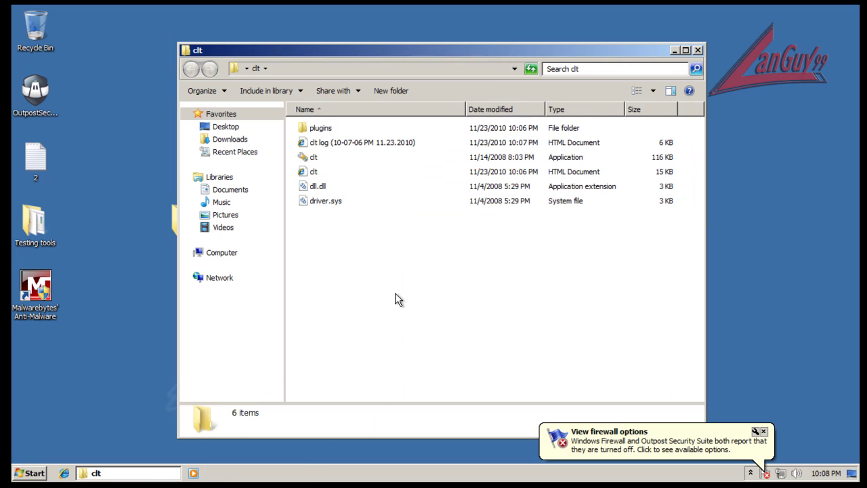
pyautogui.doubleClick(311, 157)
pyautogui.click(492, 277)
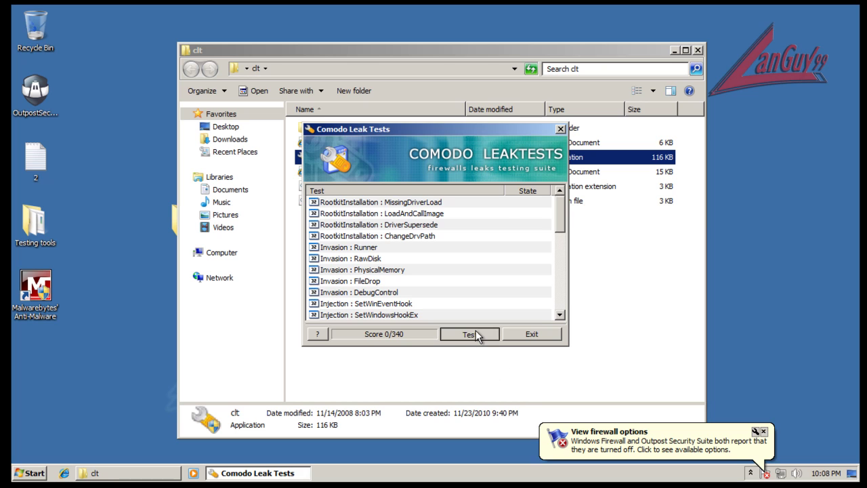
pyautogui.click(475, 331)
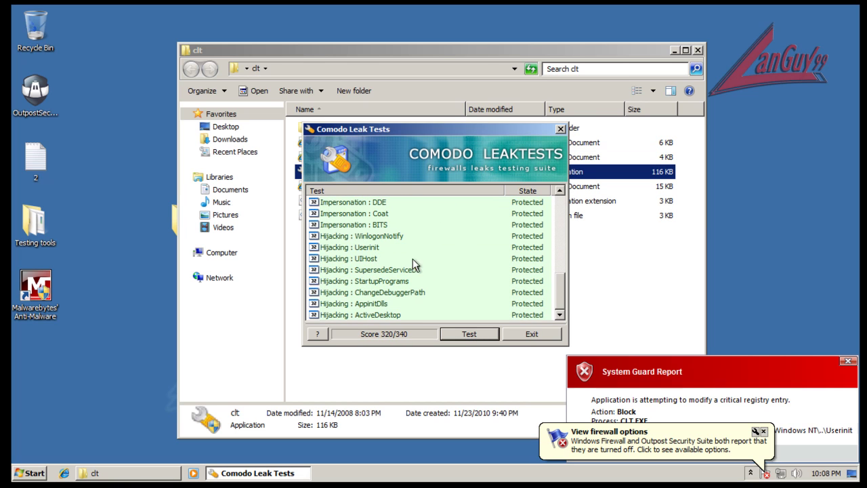
pyautogui.moveTo(557, 290); pyautogui.dragTo(556, 243)
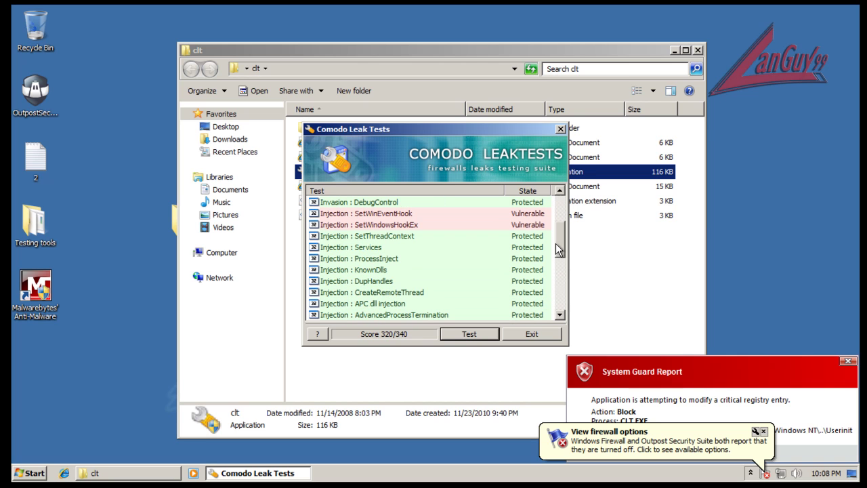
# Exit the leak tester, dismiss the System Guard Report alert and close the clt folder window
pyautogui.click(546, 339)
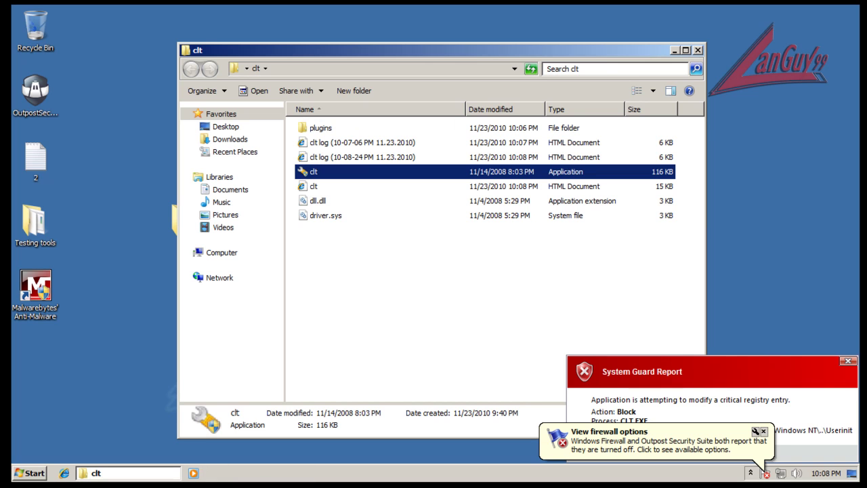
pyautogui.click(848, 361)
pyautogui.click(638, 117)
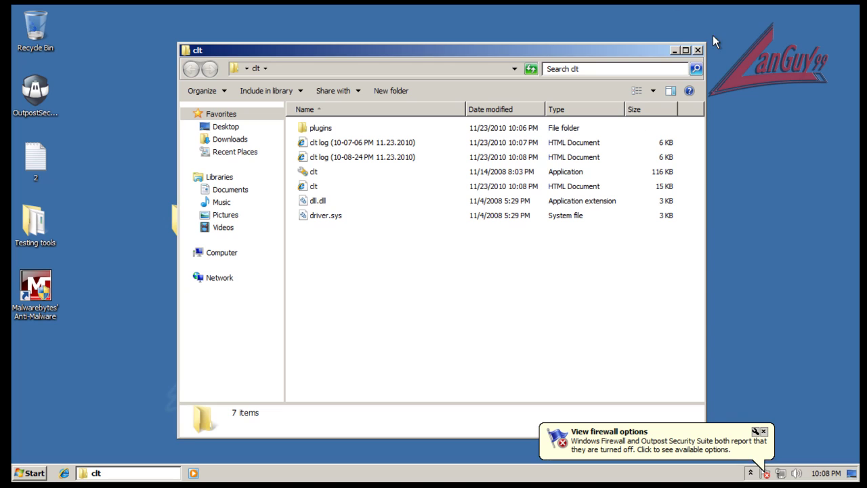
pyautogui.click(698, 50)
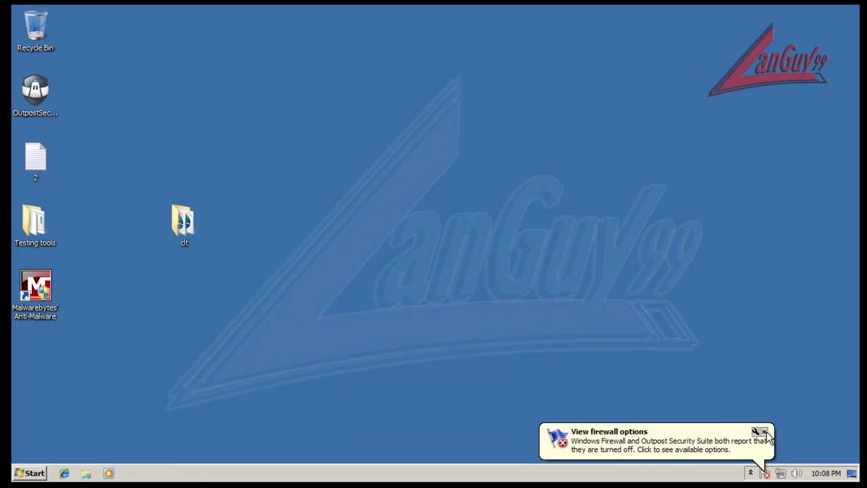
pyautogui.click(751, 472)
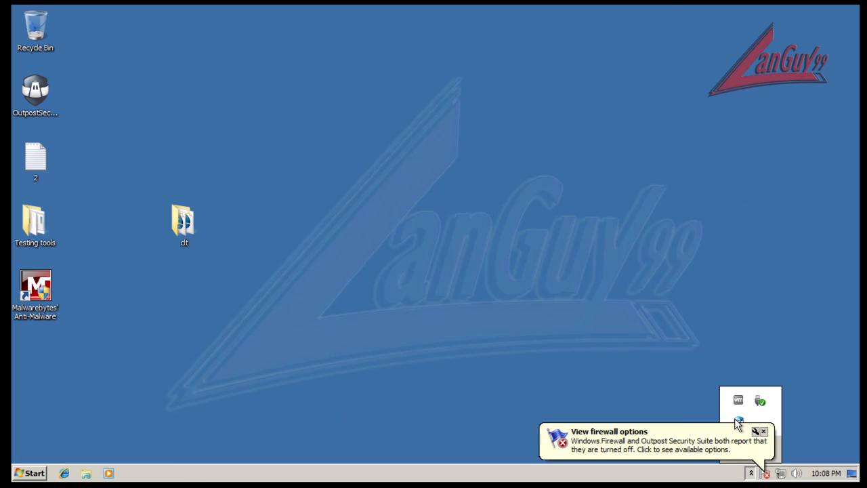